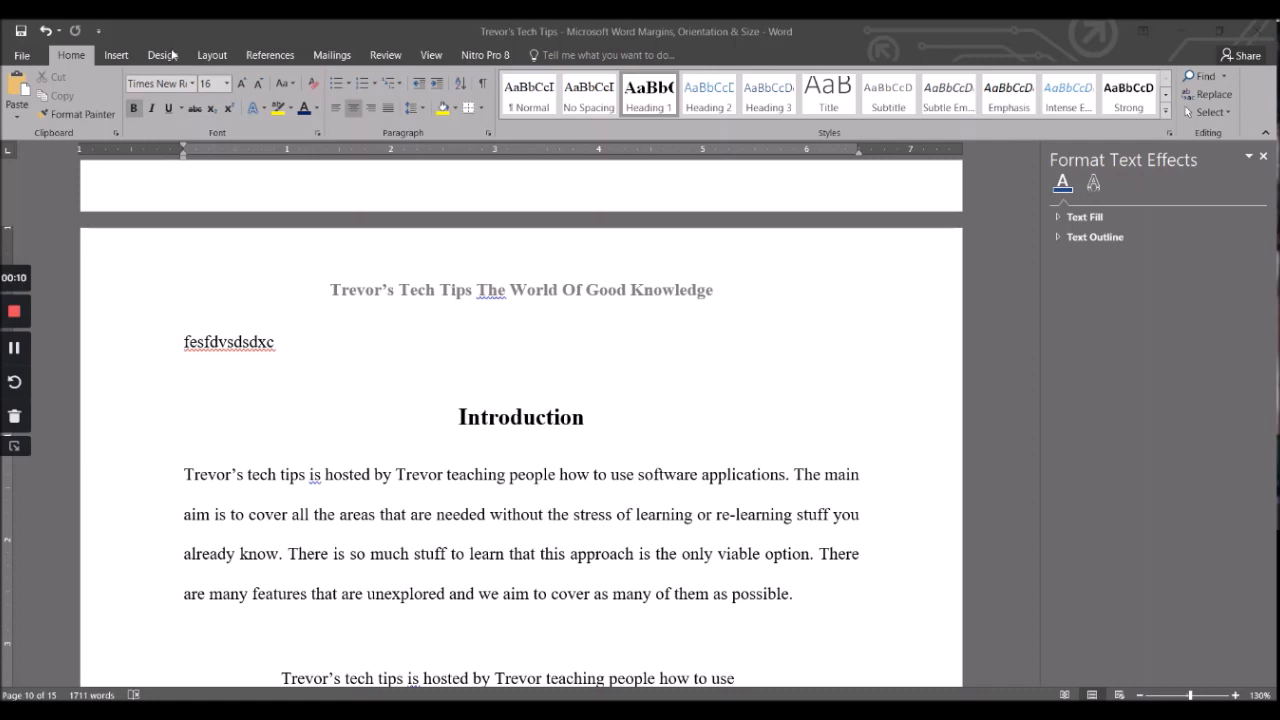
scroll(489, 448, down, 3)
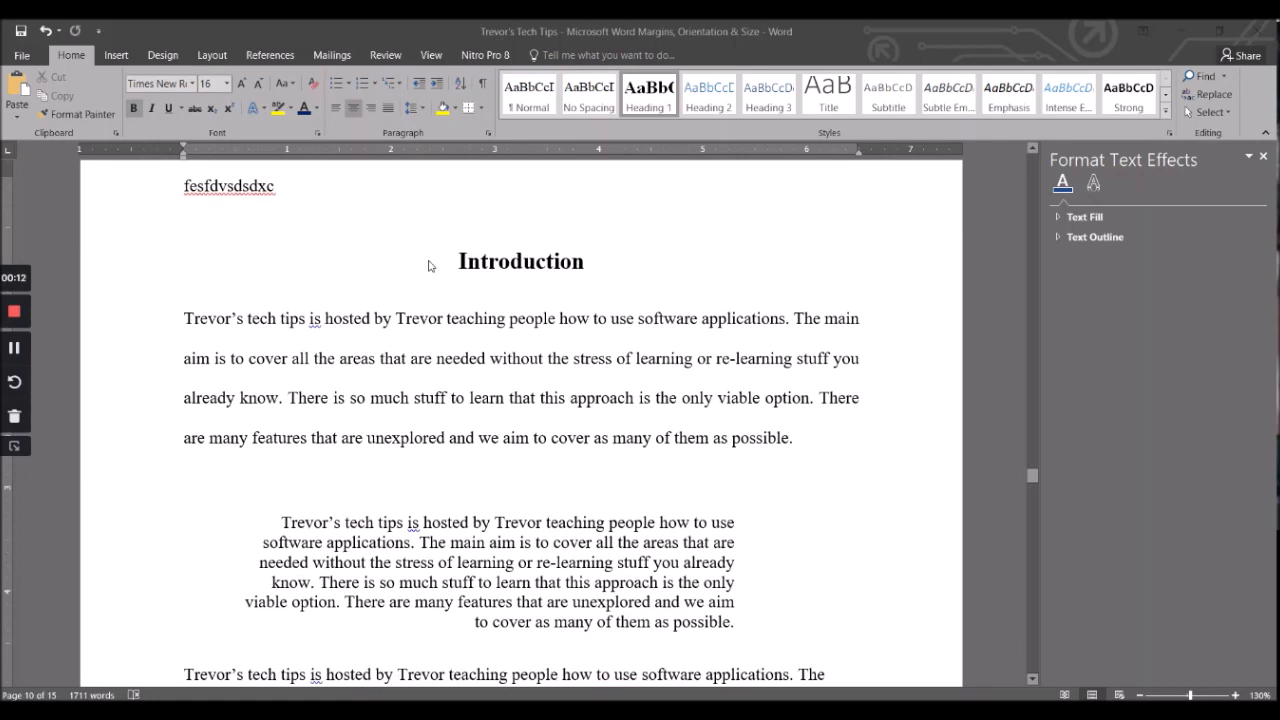
scroll(690, 355, up, 6)
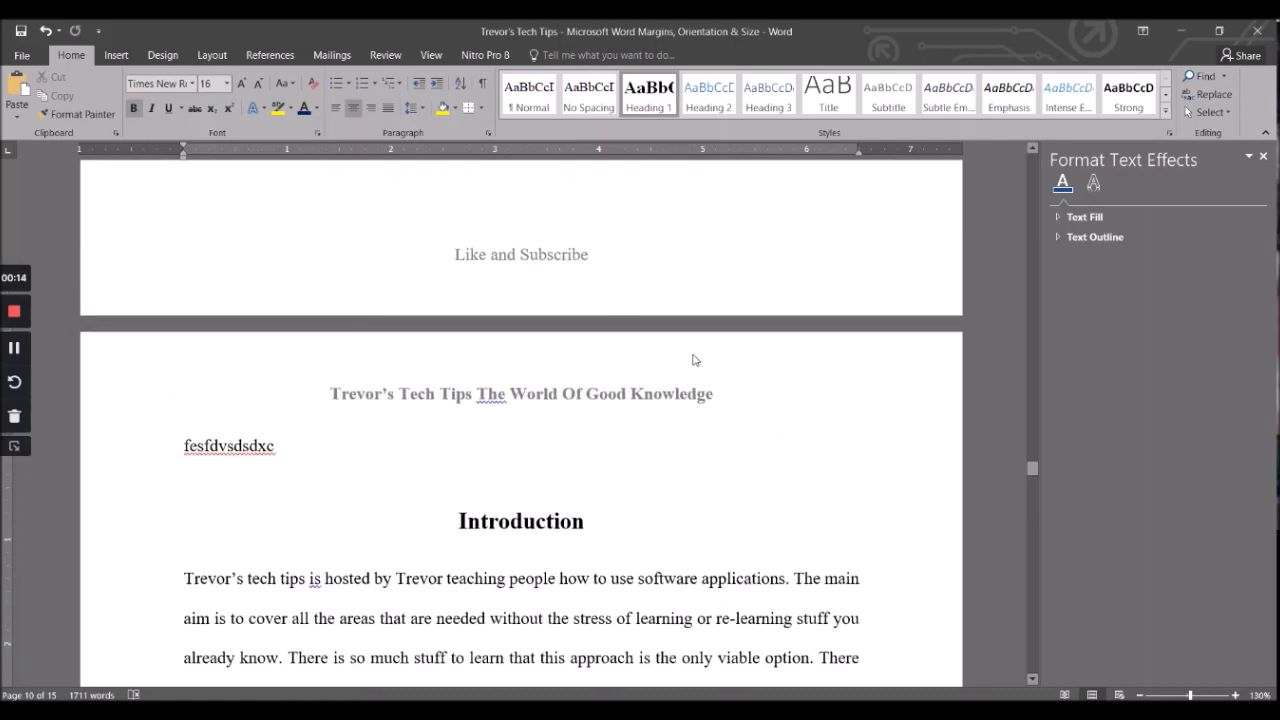
scroll(693, 358, down, 7)
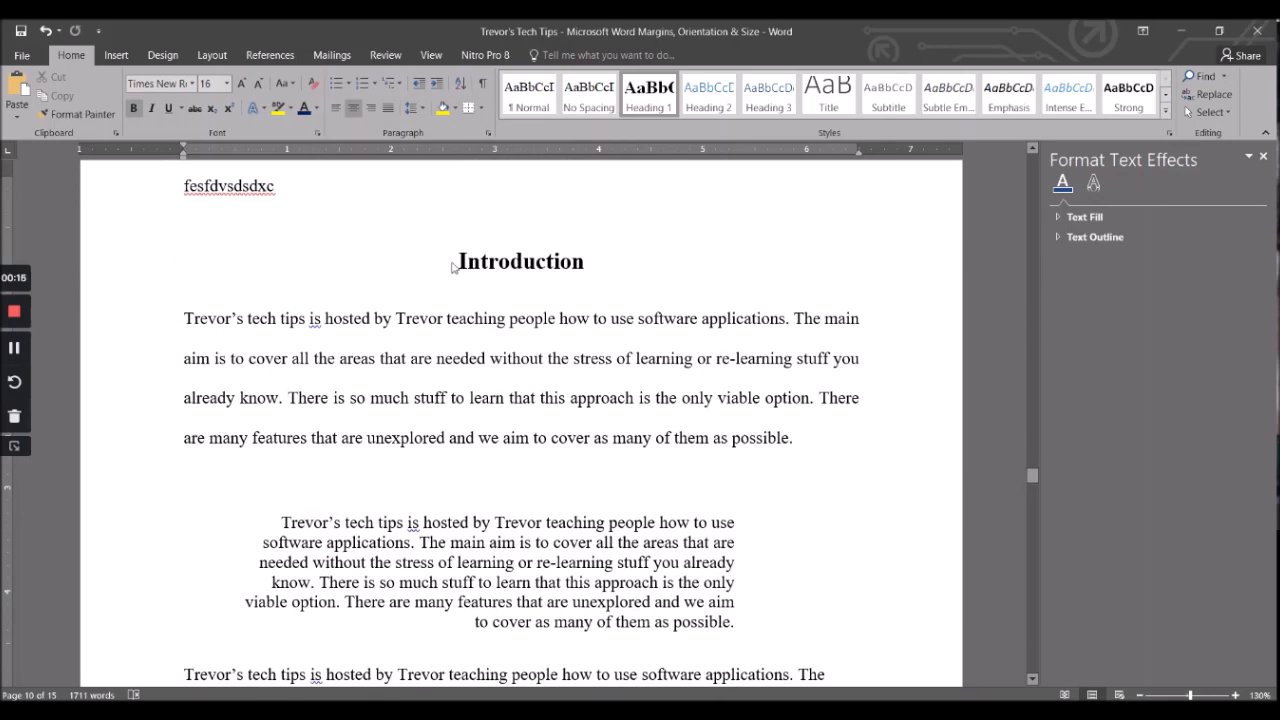
drag(452, 262, 801, 571)
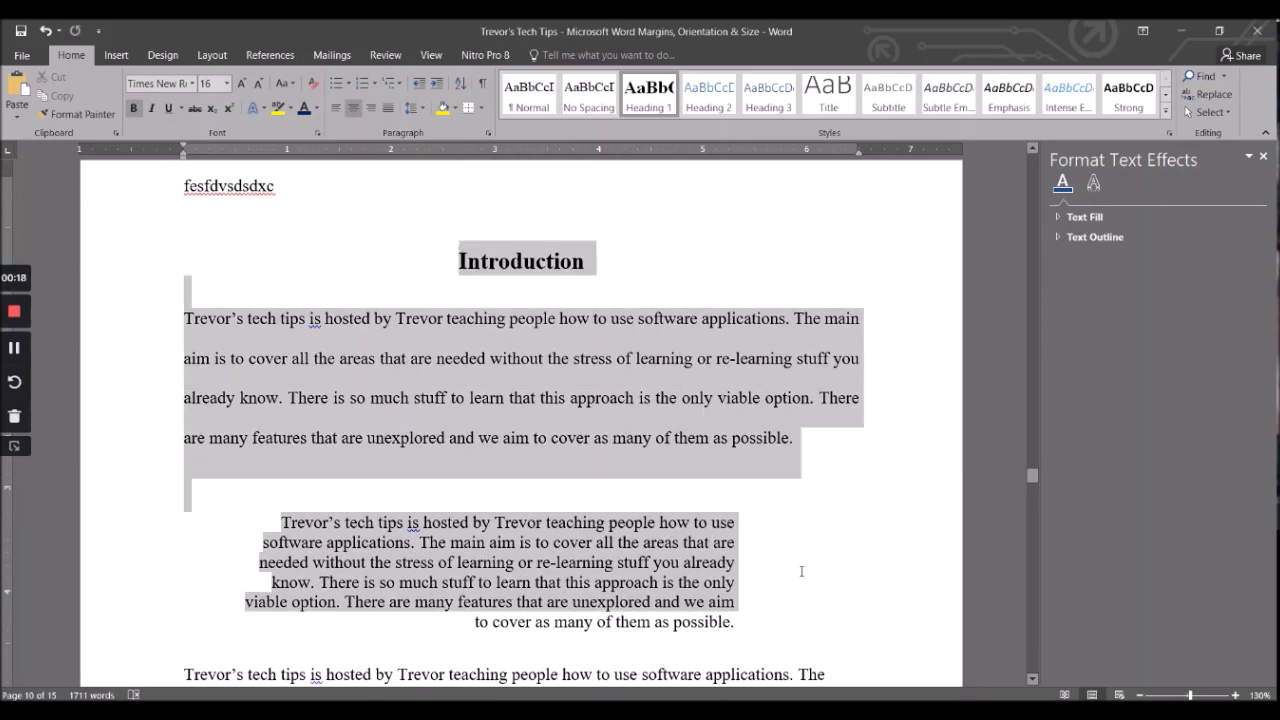
click(517, 491)
scroll(517, 488, up, 3)
click(416, 370)
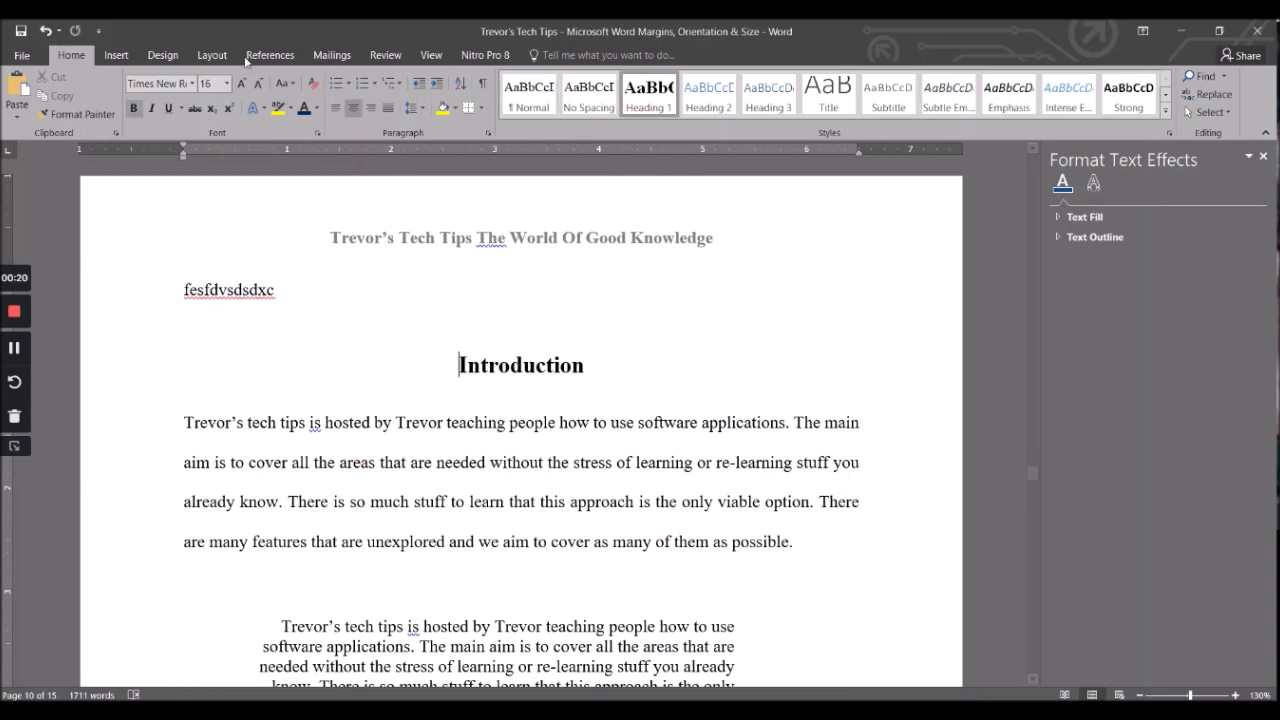
Review the document's available margin presets, page orientations and paper sizes
click(212, 55)
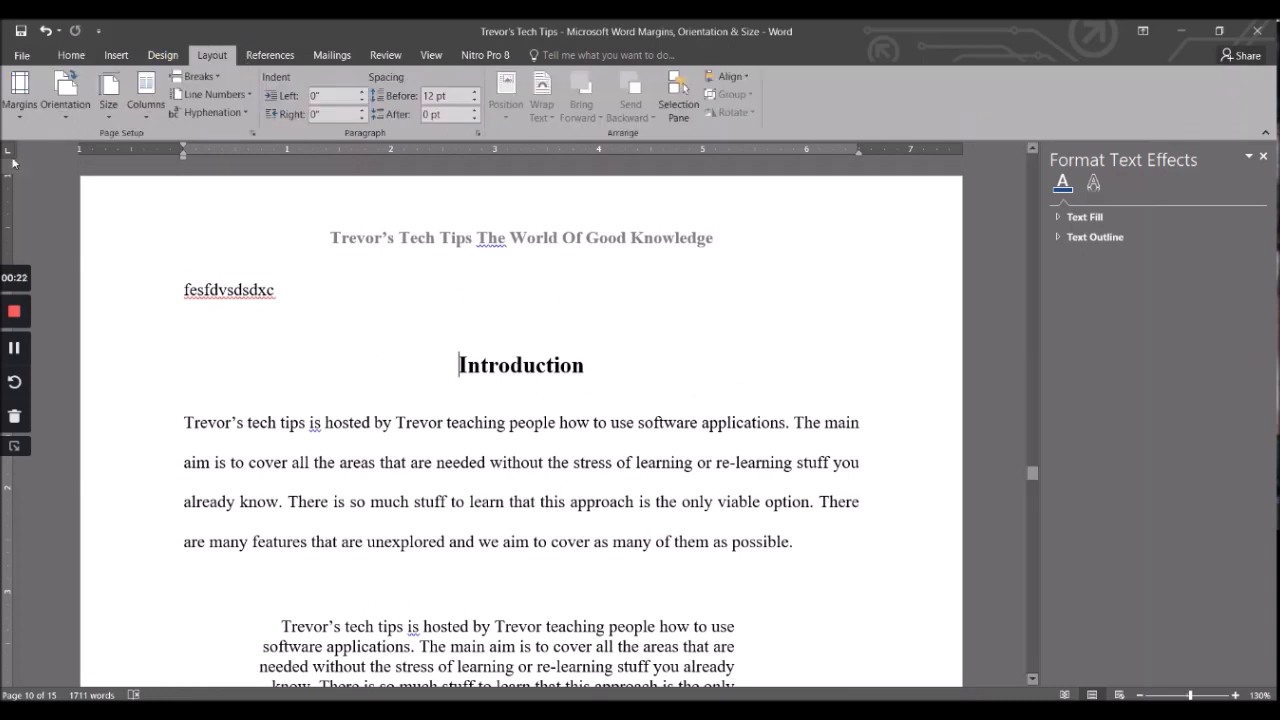
click(23, 117)
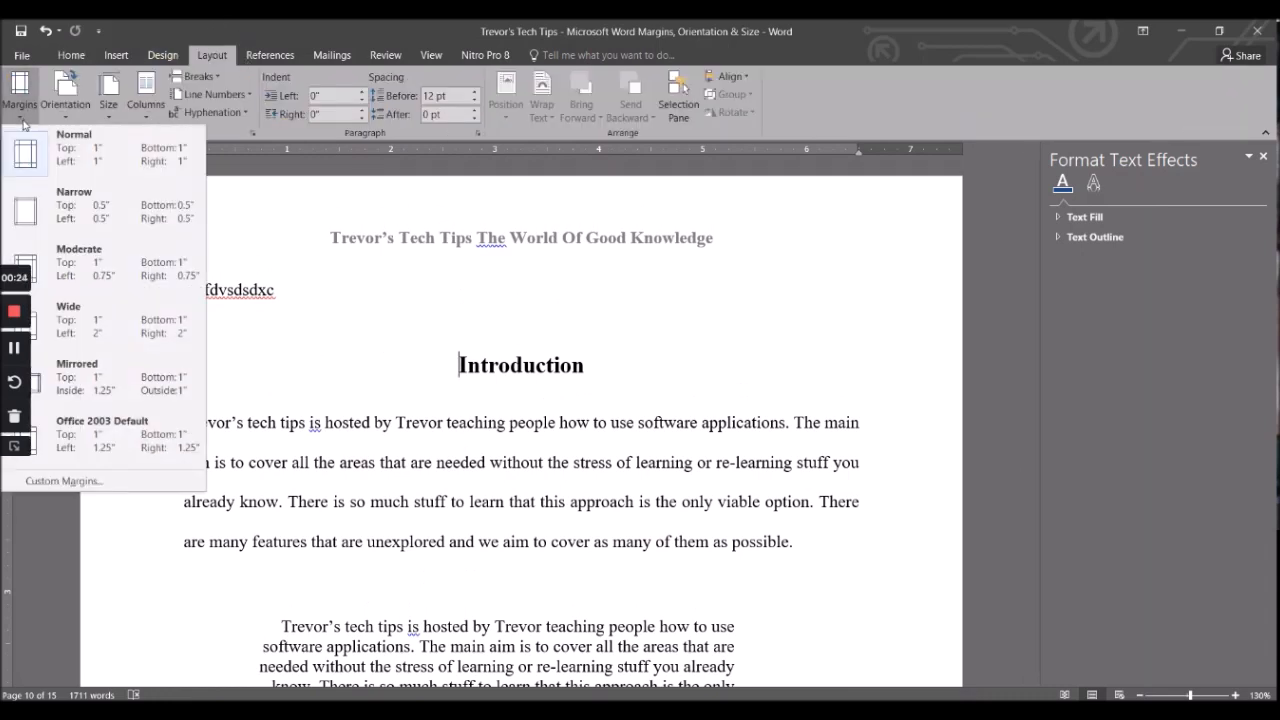
click(66, 110)
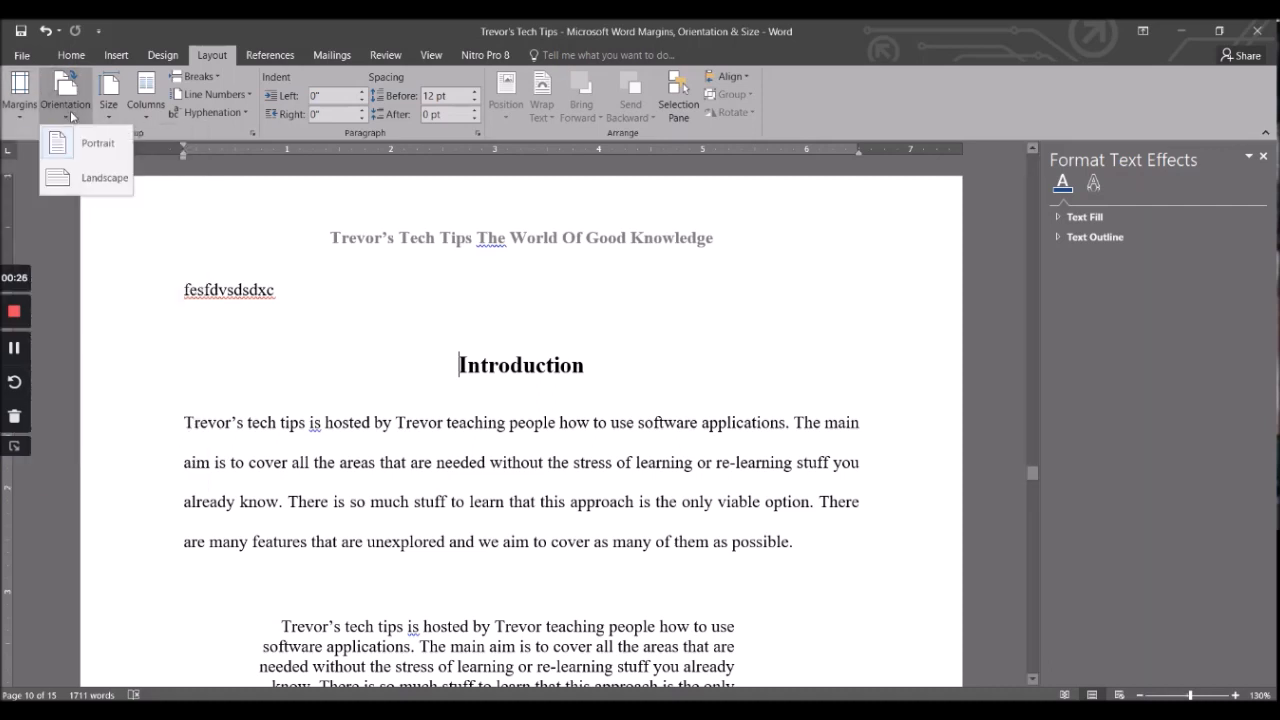
click(244, 364)
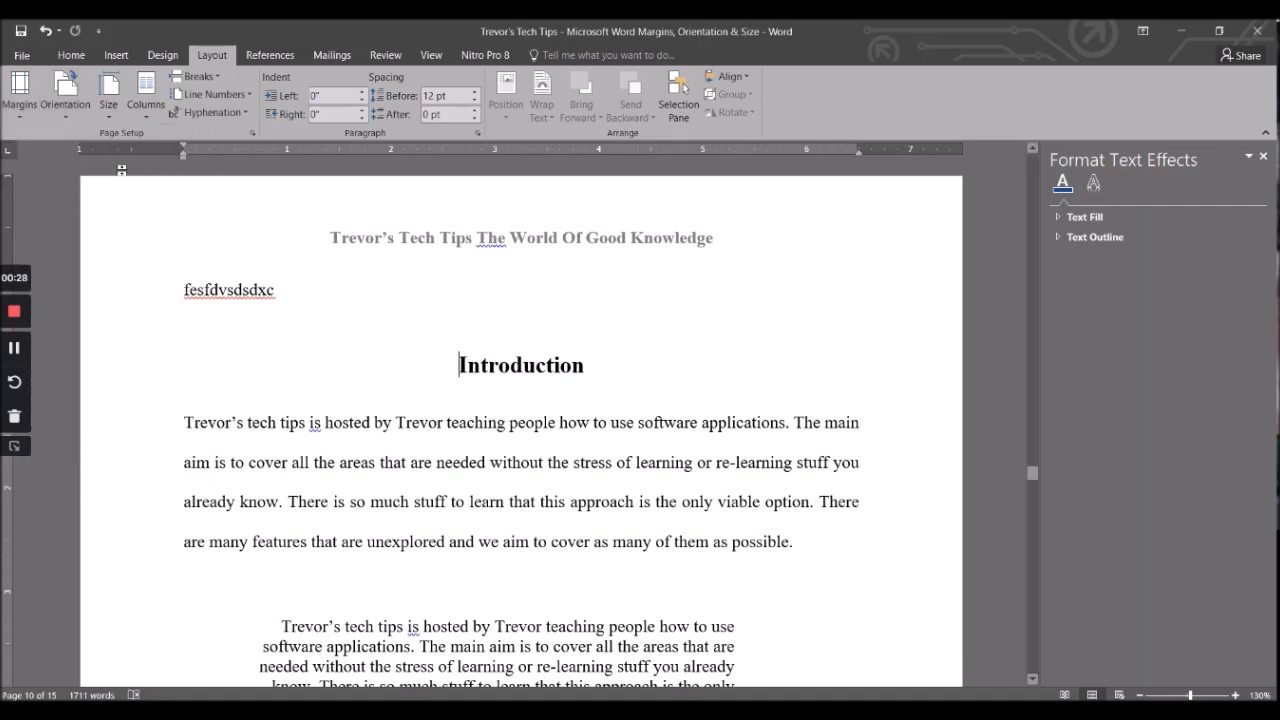
click(109, 115)
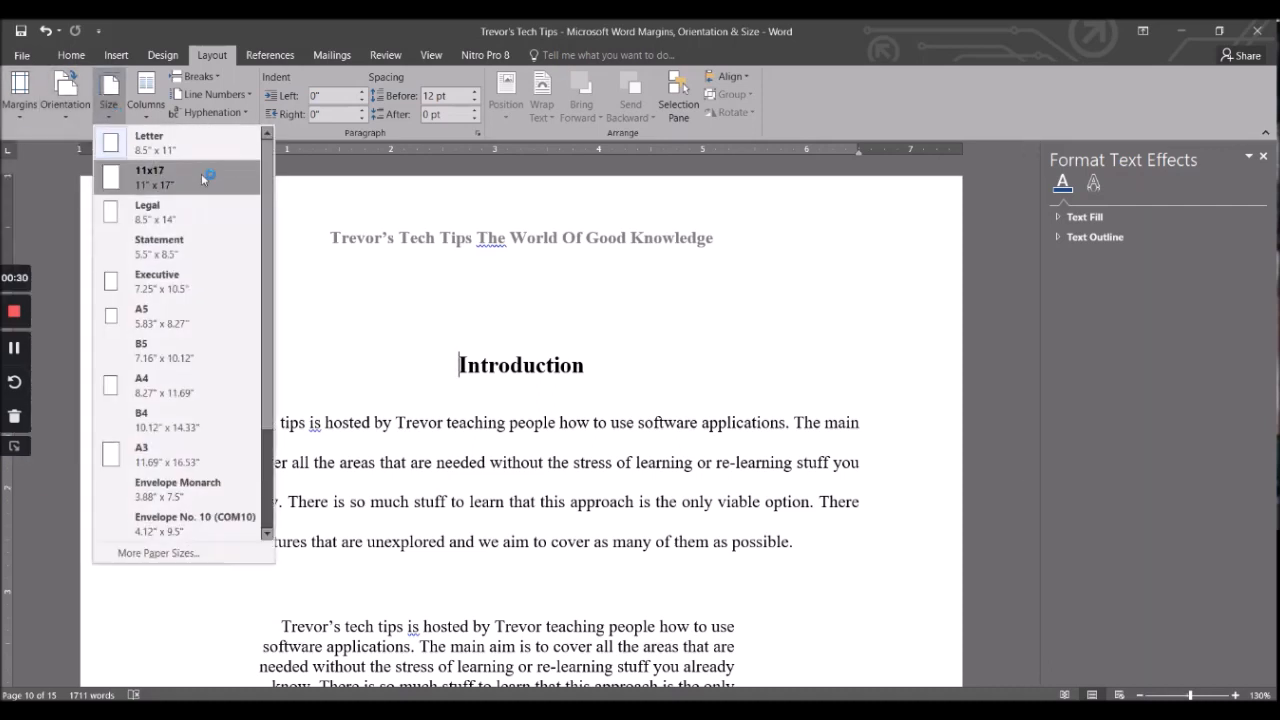
click(403, 430)
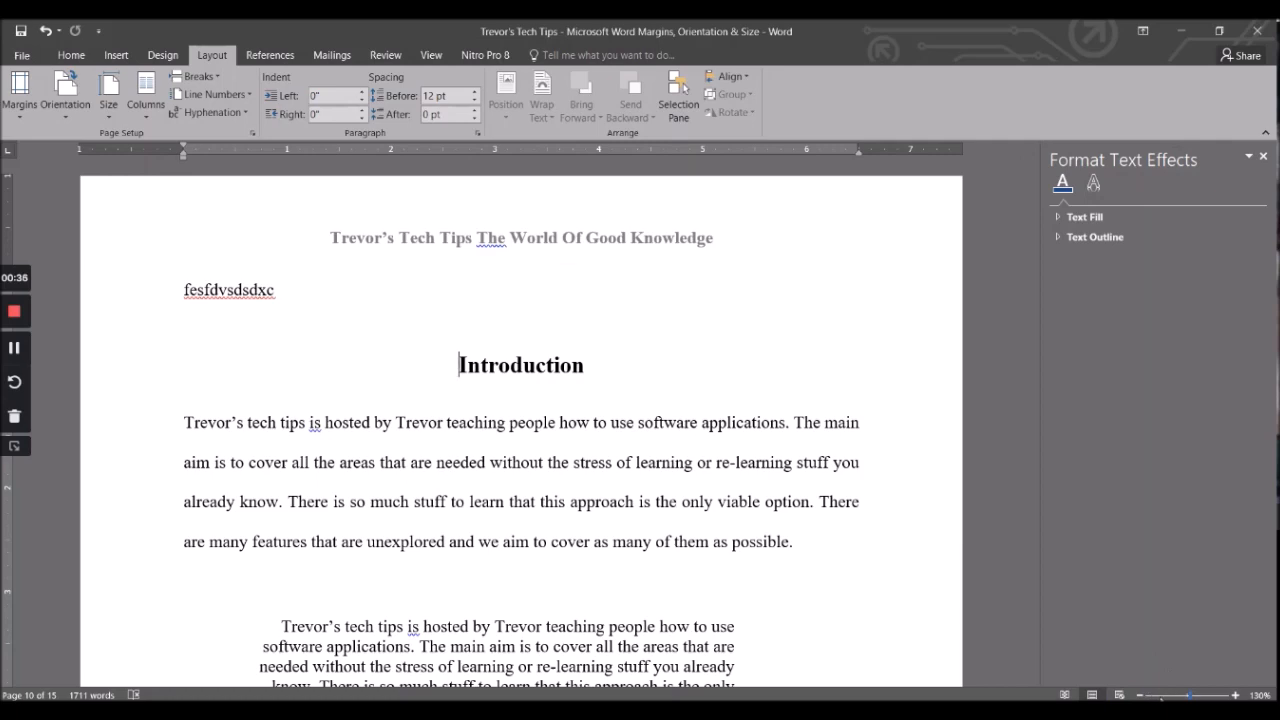
Change the document's paper size to Legal, 8.5" x 14", and check the Introduction page
drag(1190, 695, 1161, 695)
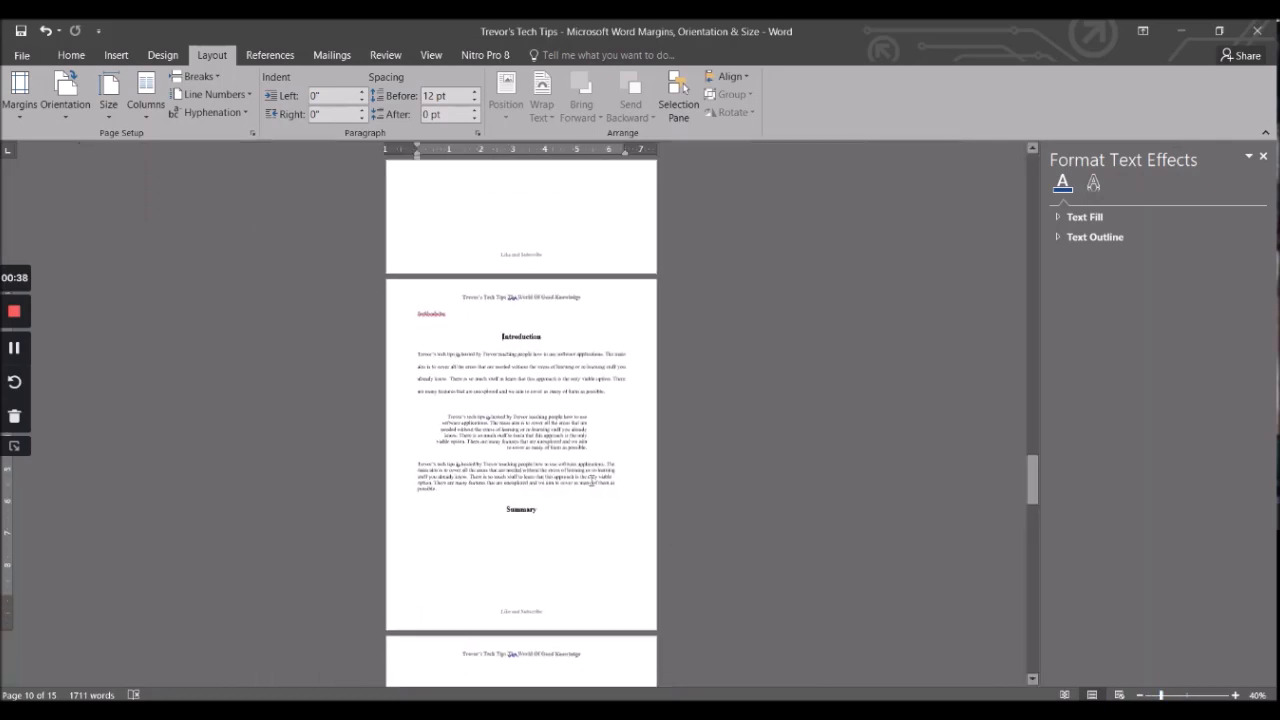
click(562, 343)
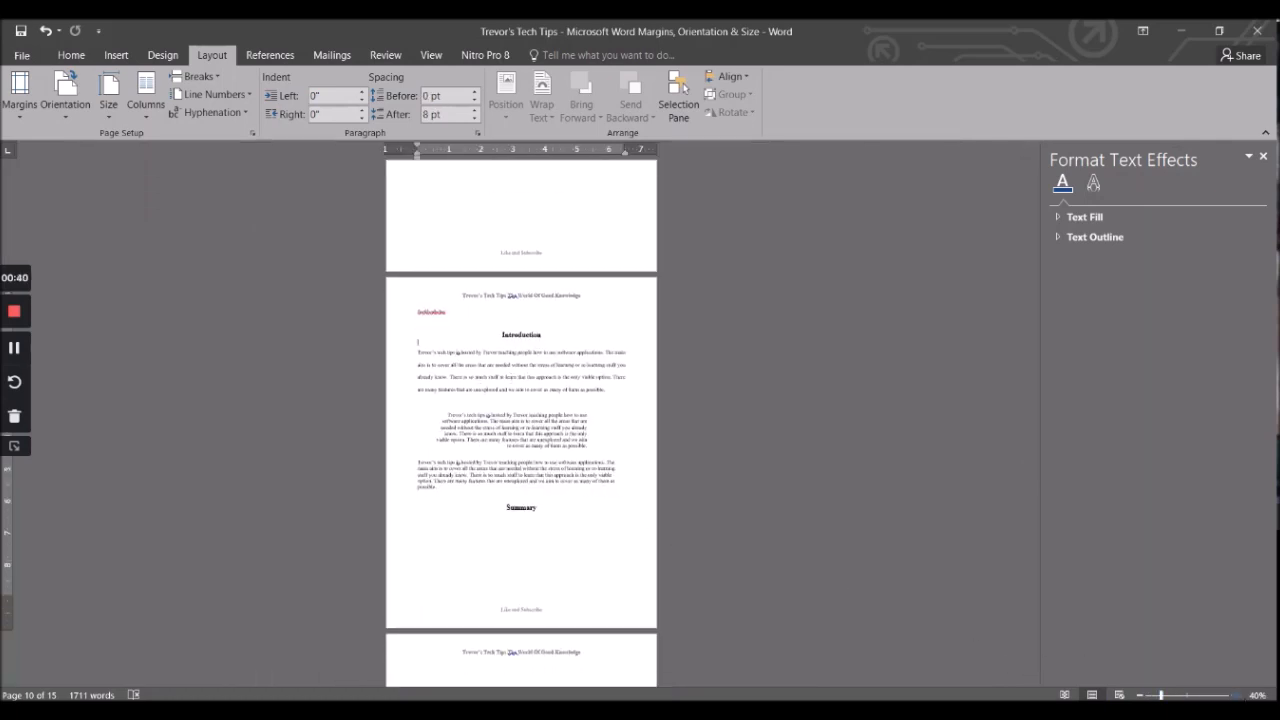
ctrl+scroll(693, 626, up, 1)
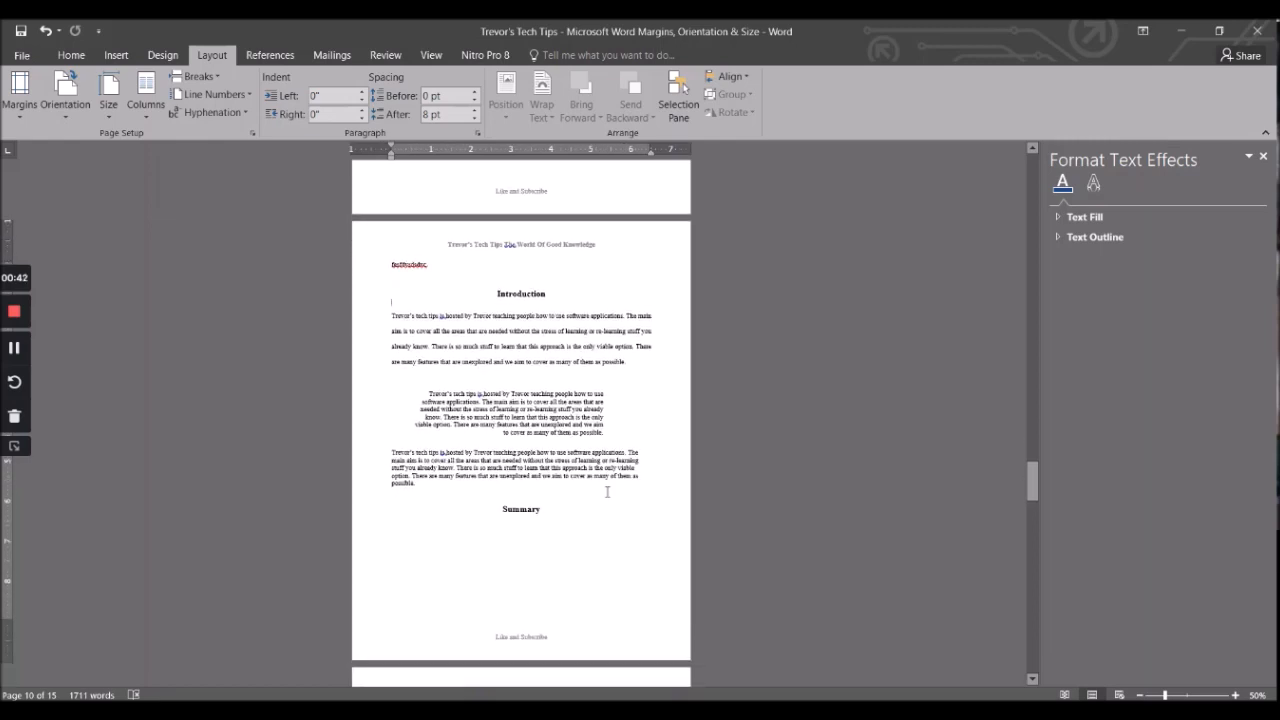
click(110, 115)
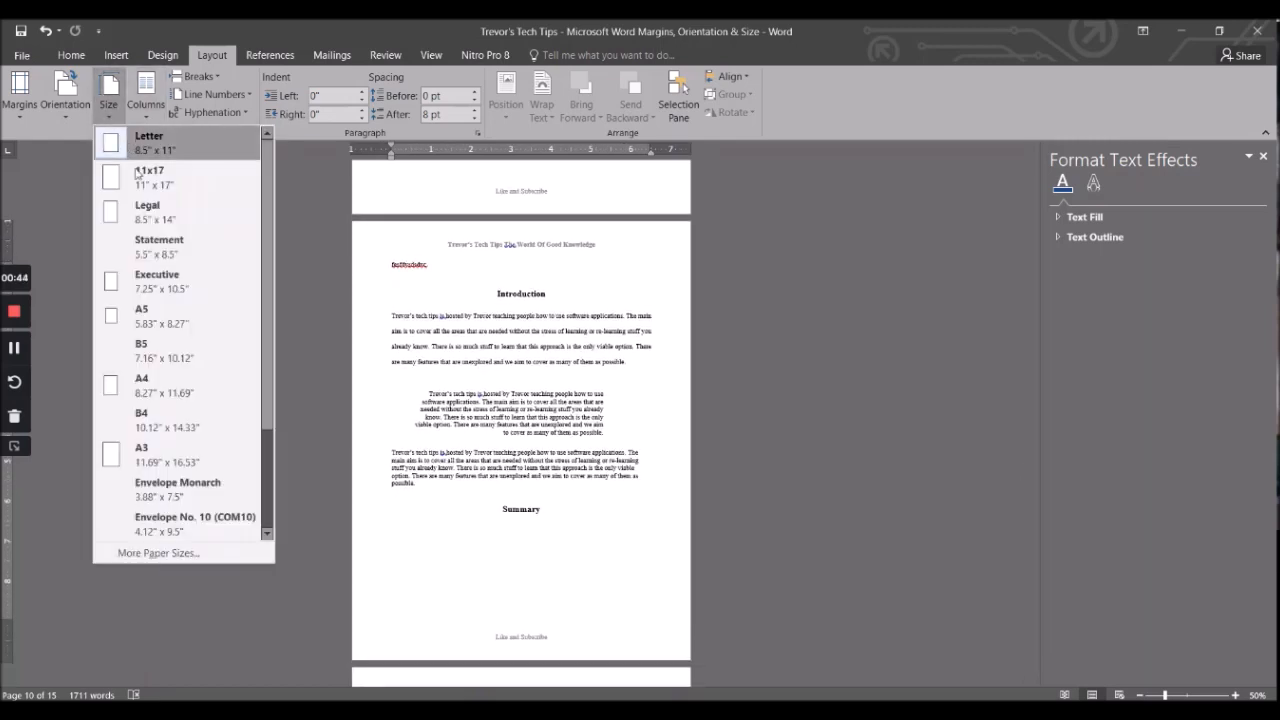
click(140, 210)
scroll(700, 322, down, 3)
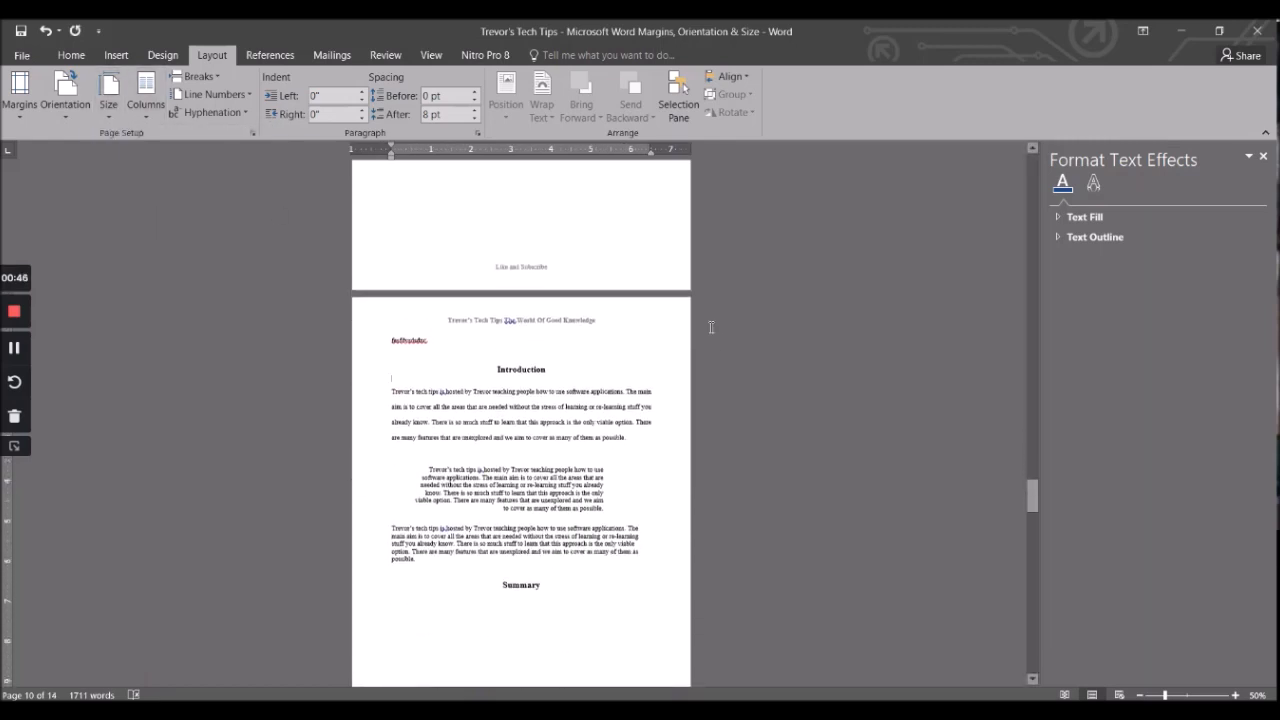
scroll(711, 327, down, 2)
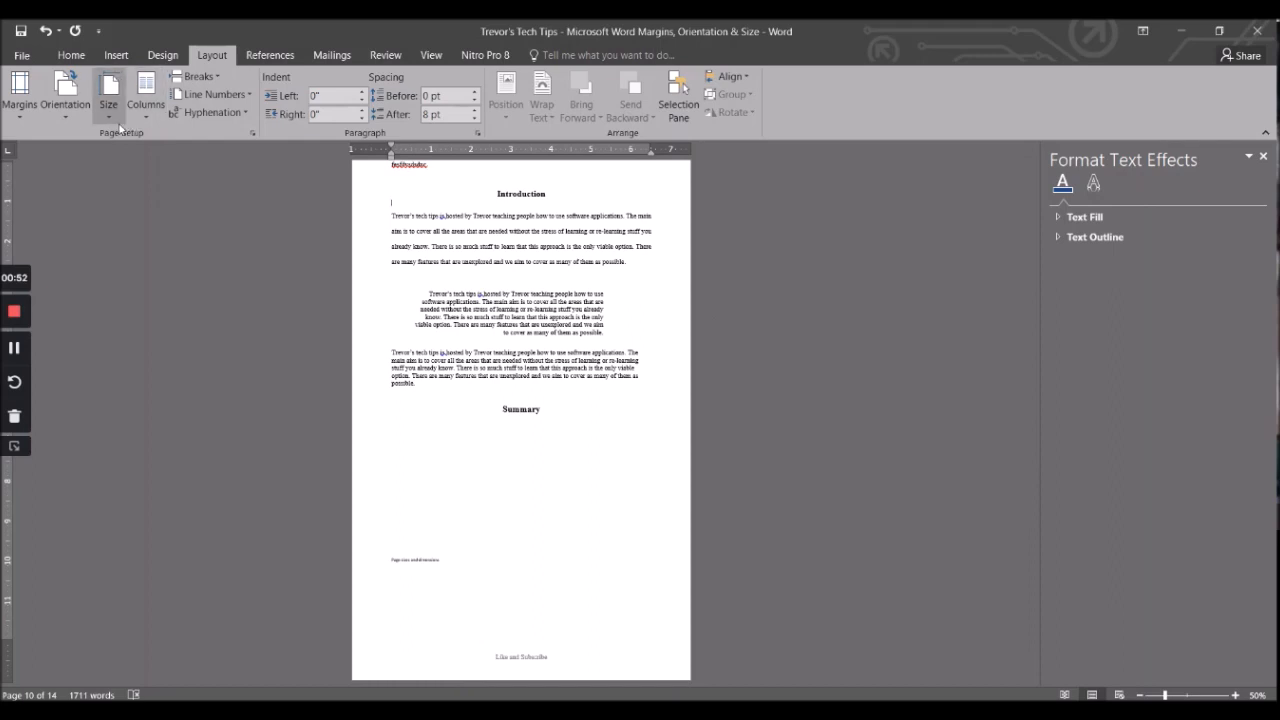
Compare the available paper sizes with how the Introduction and Summary text fits on the Legal page
click(108, 98)
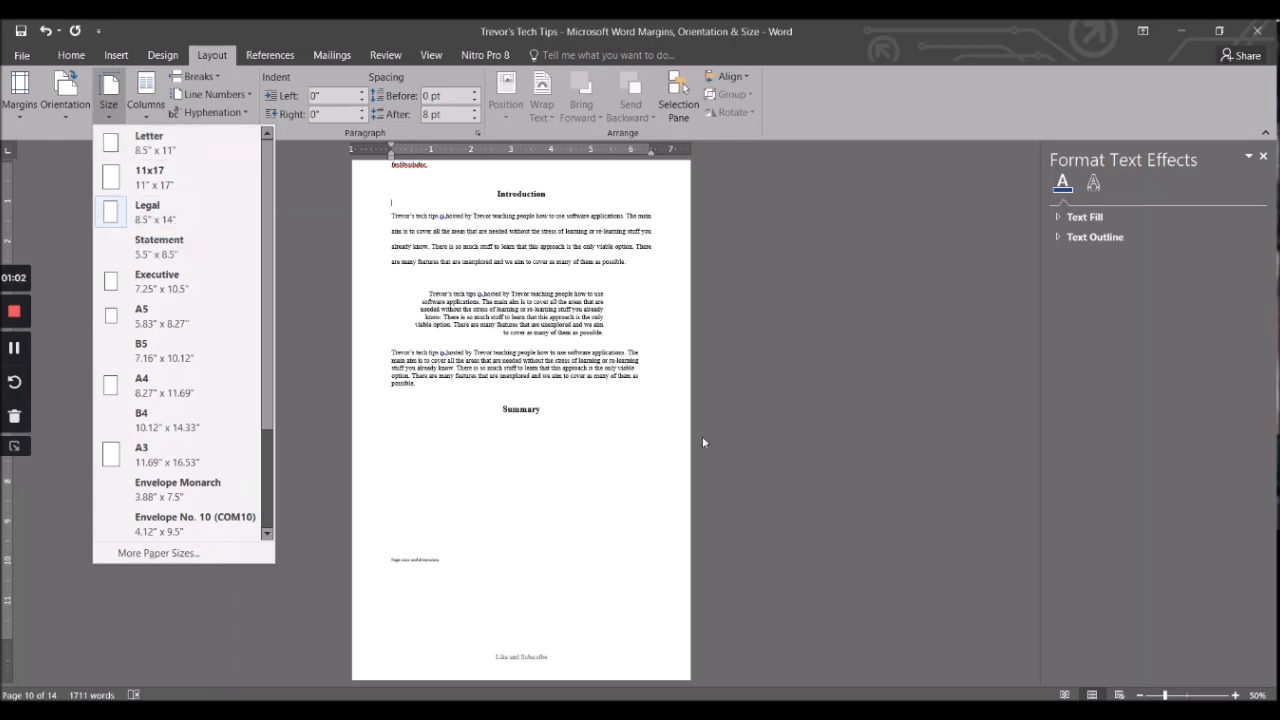
click(545, 474)
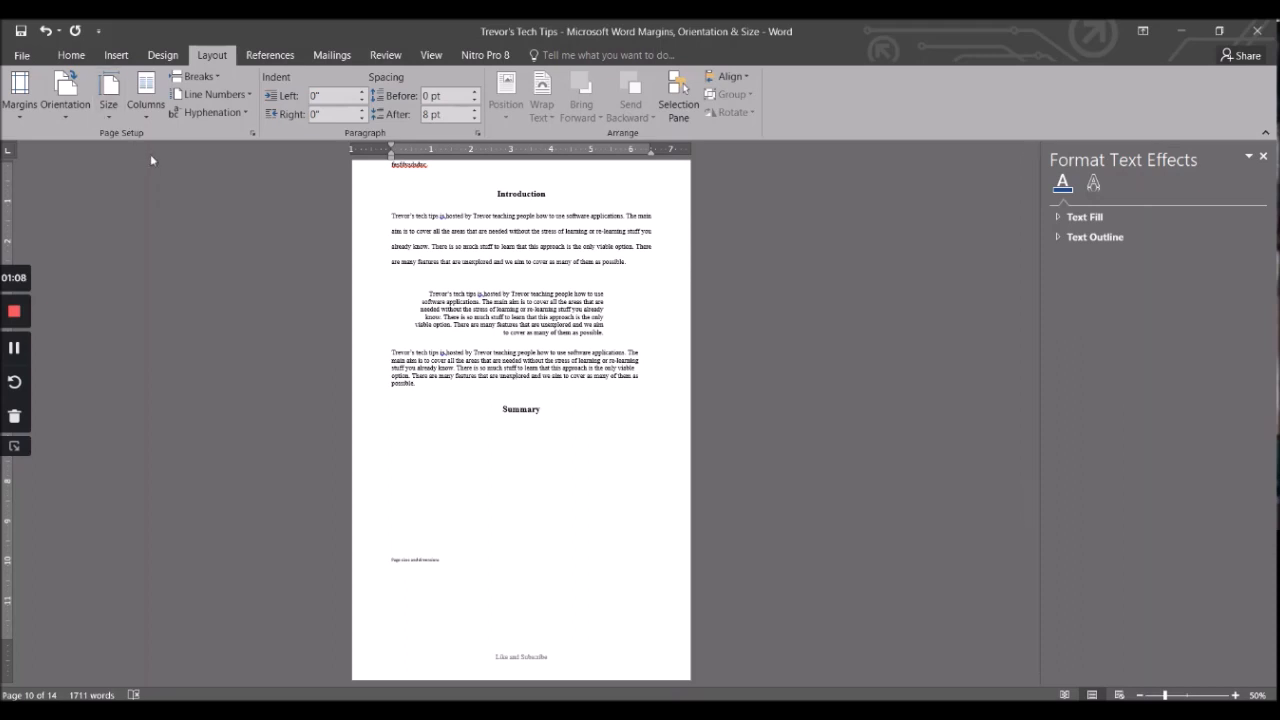
scroll(610, 280, up, 2)
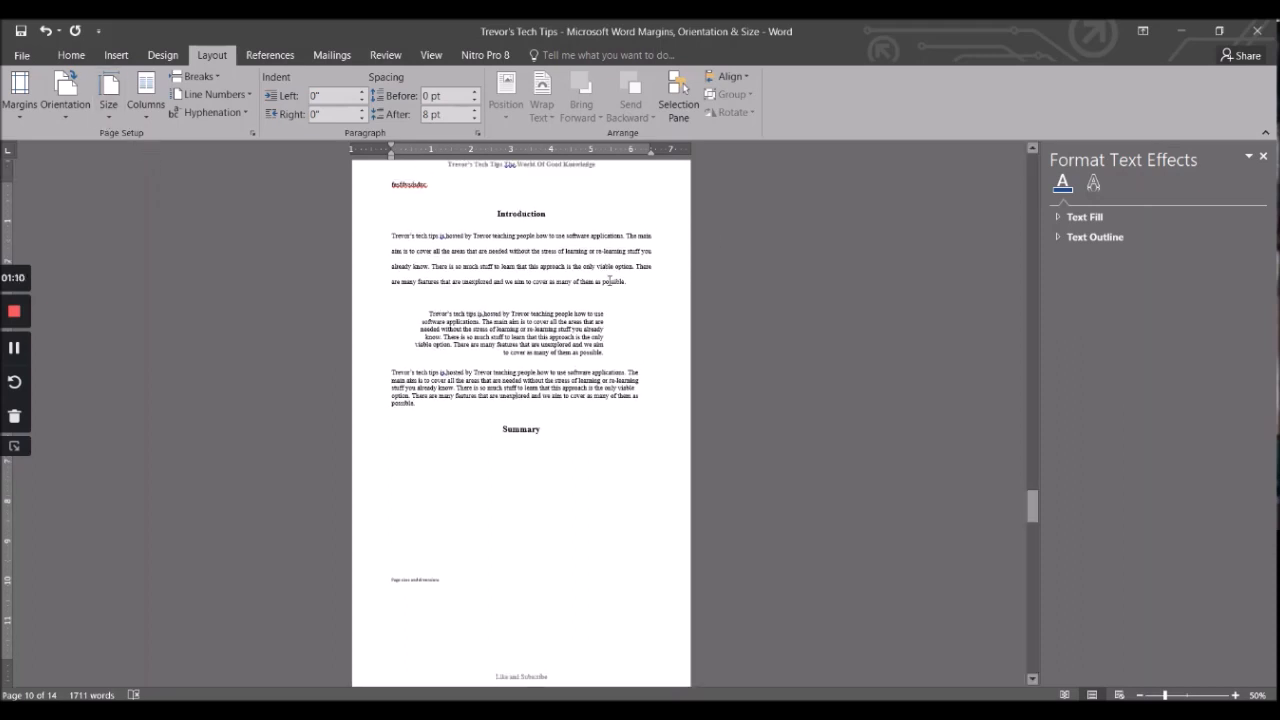
scroll(464, 256, up, 1)
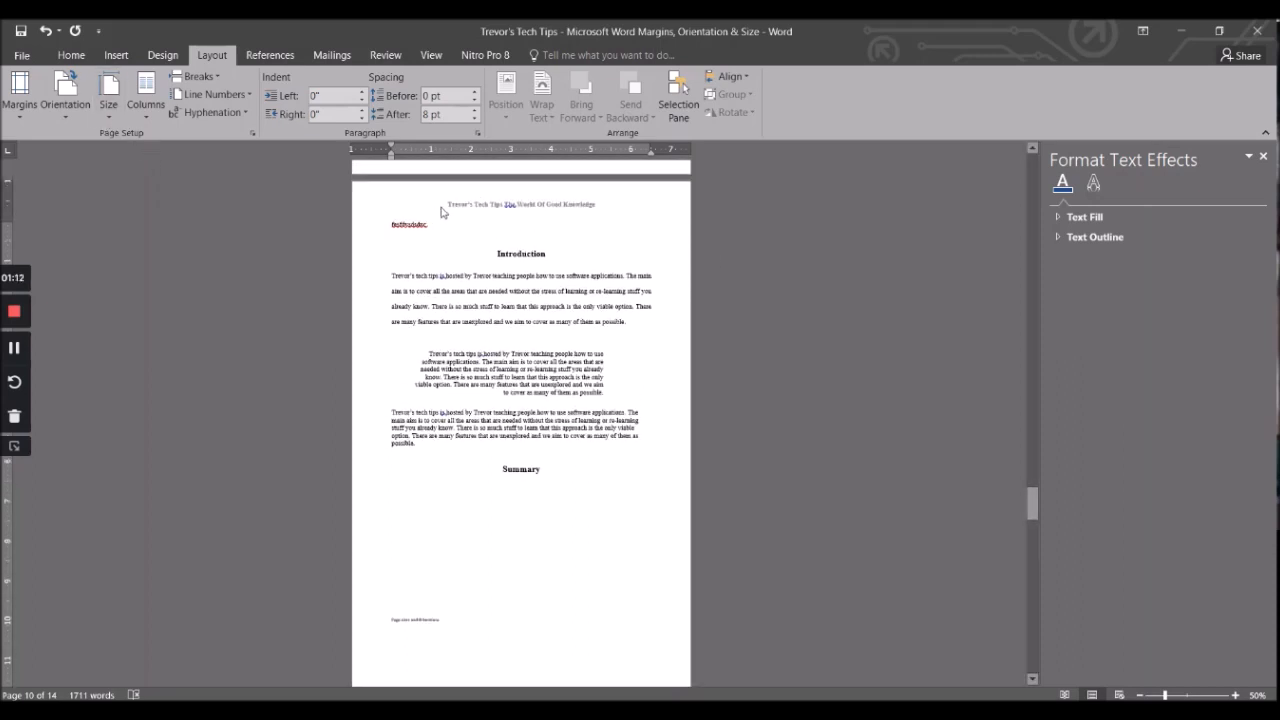
drag(493, 239, 669, 443)
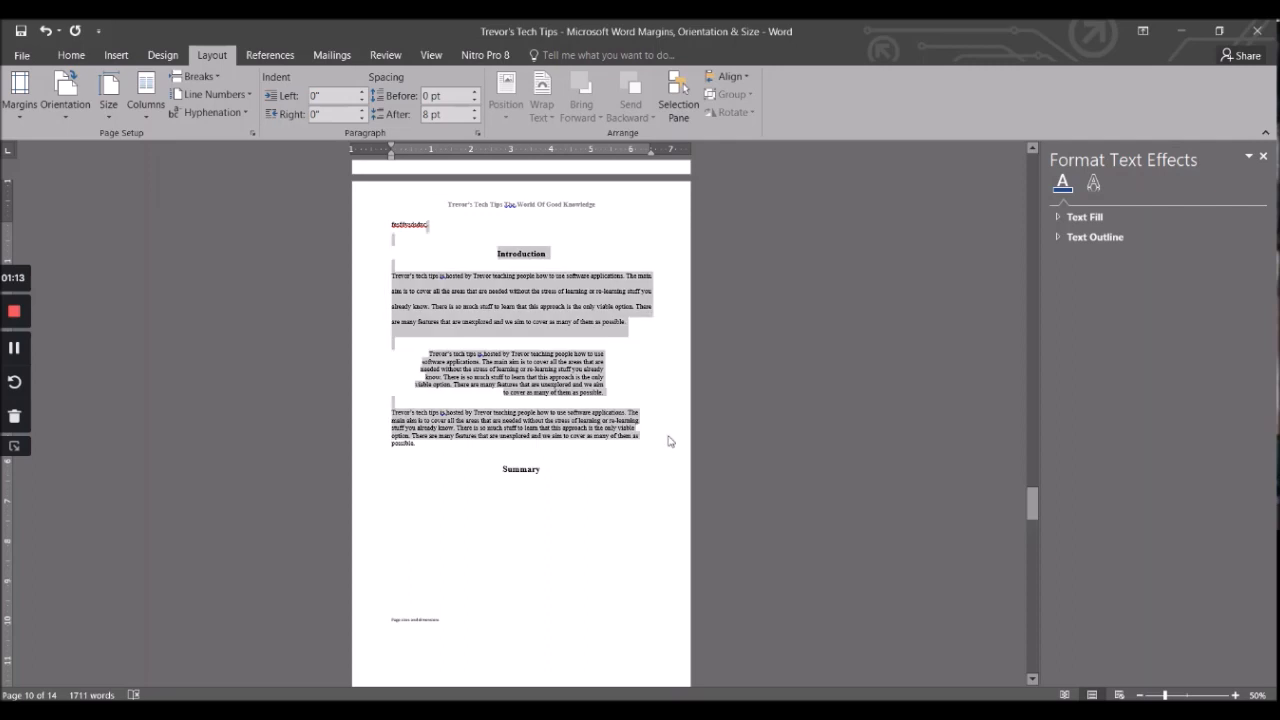
click(608, 486)
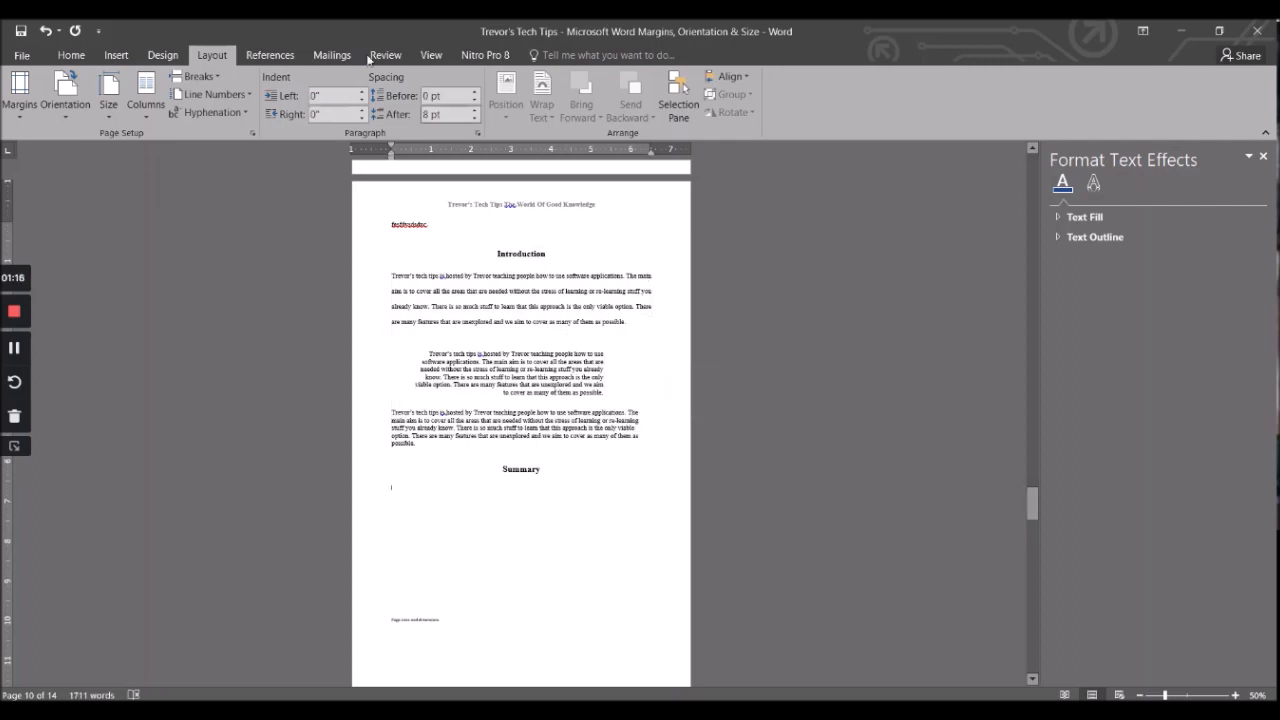
click(110, 112)
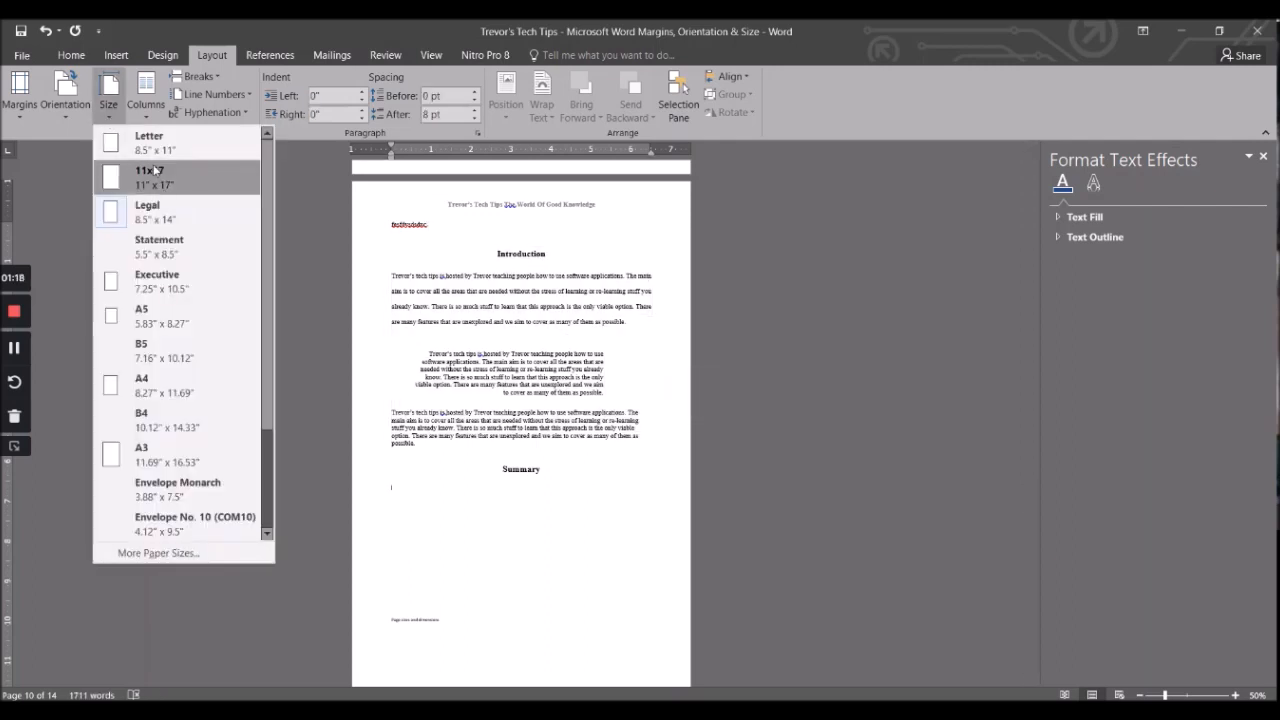
click(595, 510)
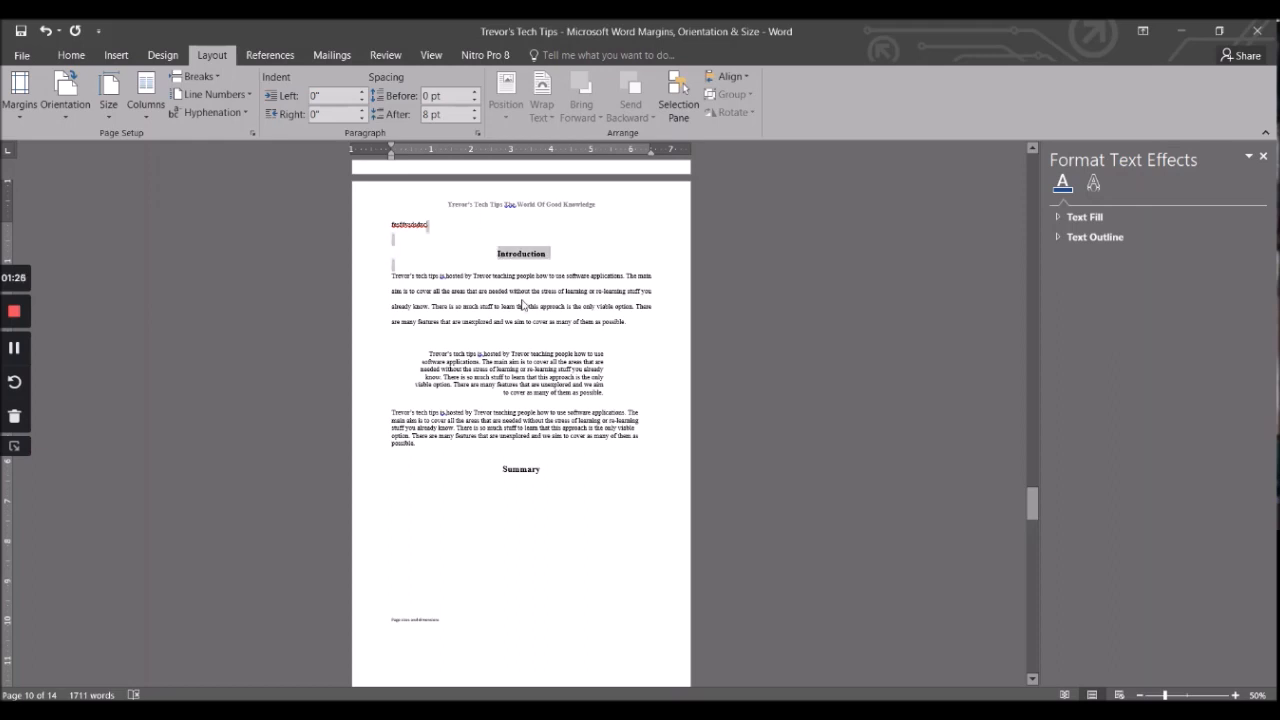
drag(497, 253, 567, 461)
click(457, 488)
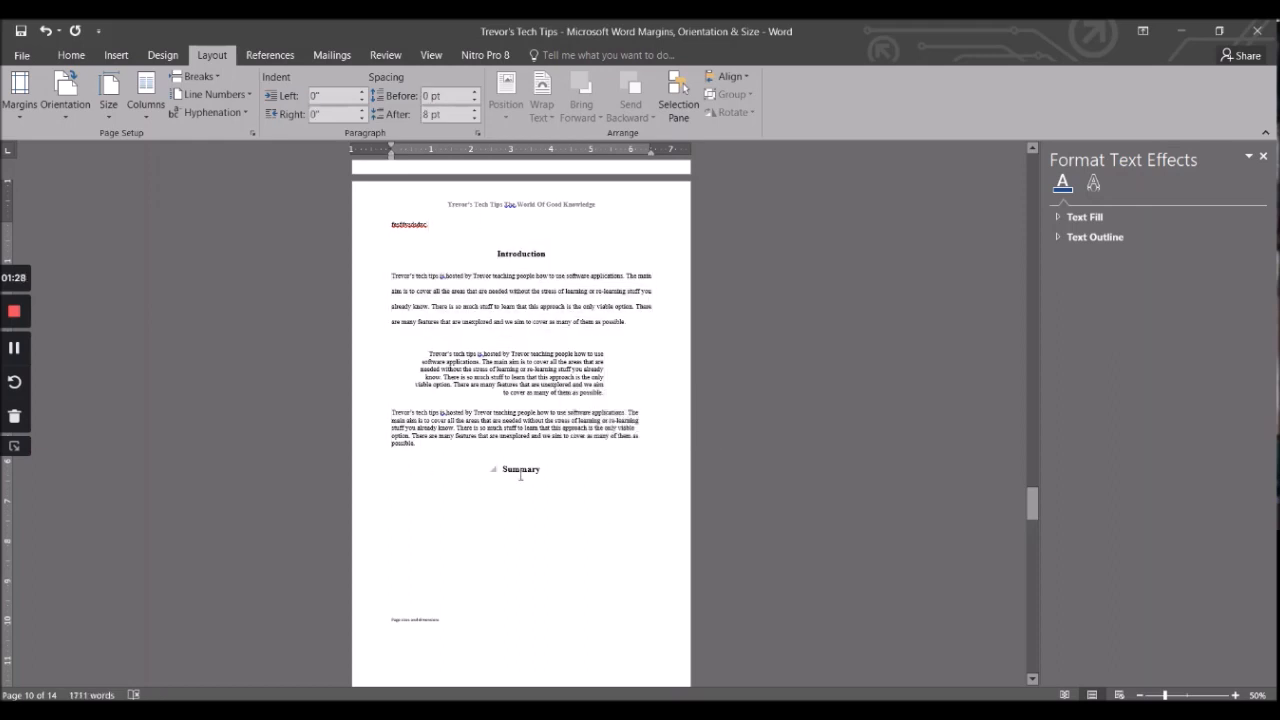
drag(545, 469, 405, 447)
click(533, 542)
Set the document's paper size back to Letter, 8.5" x 11"
click(106, 120)
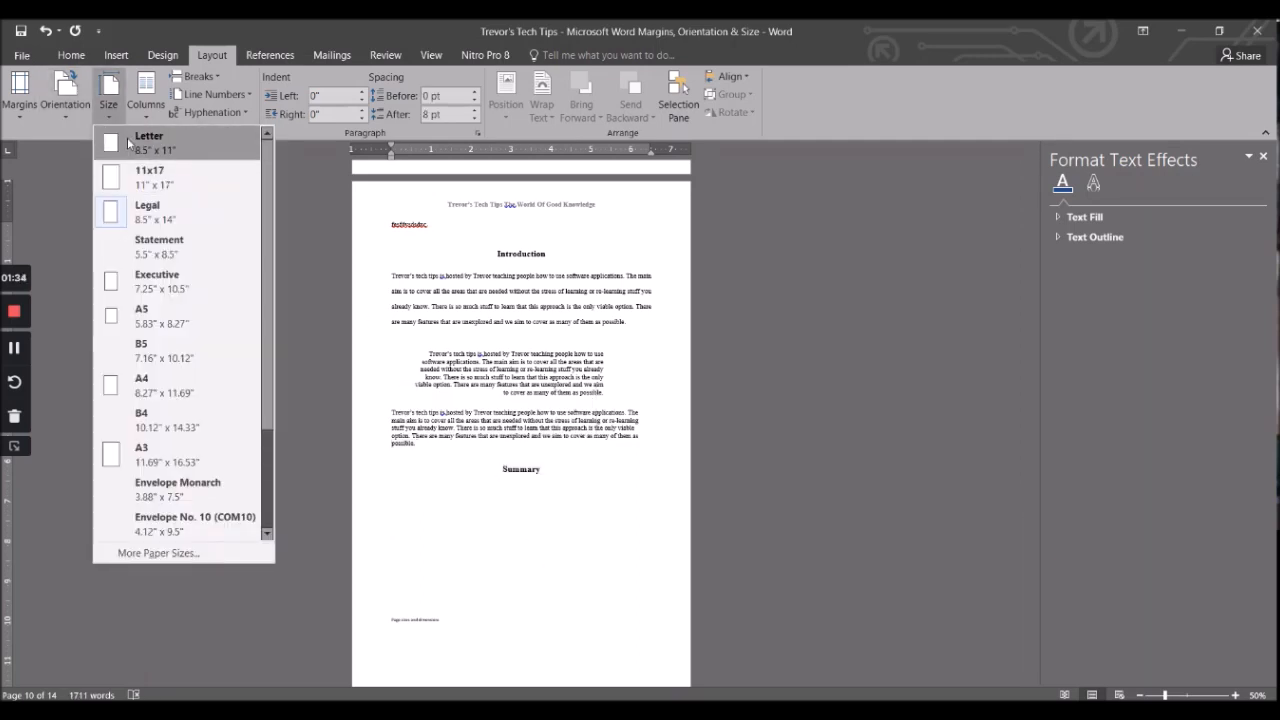
click(128, 142)
scroll(845, 372, up, 2)
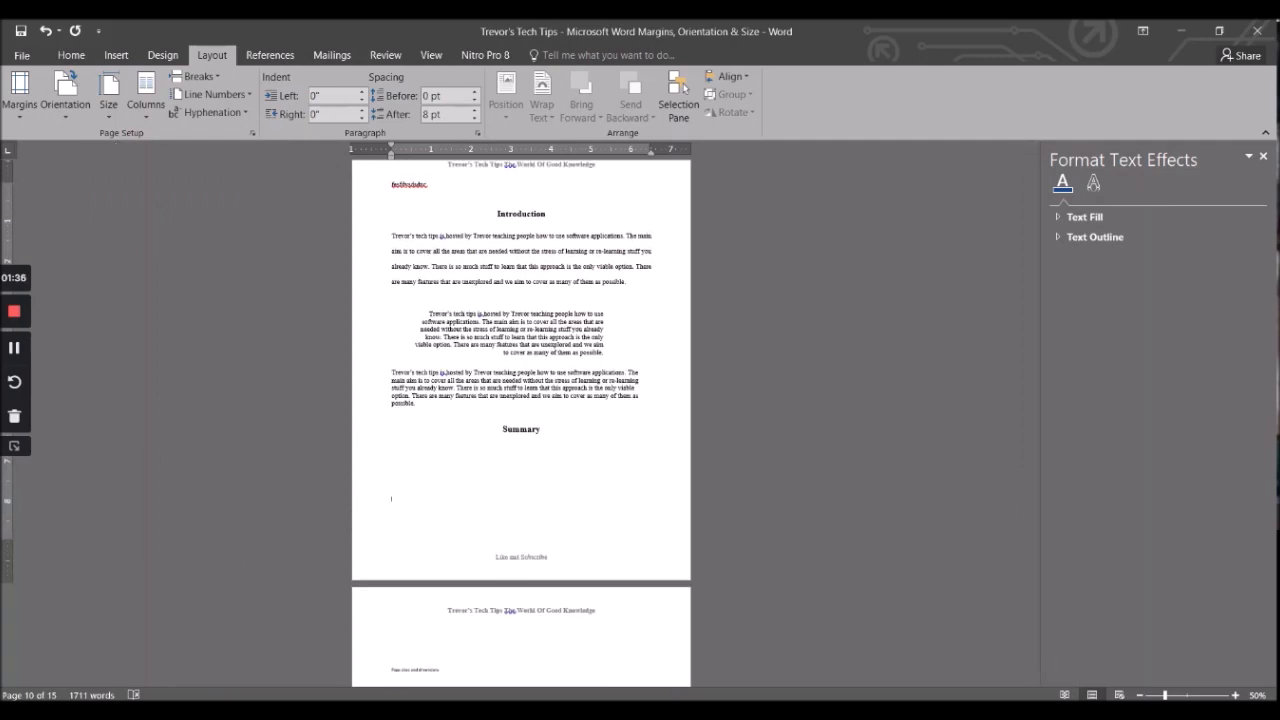
Switch the document's page orientation to Landscape, check the Introduction page, and return it to Portrait
click(1189, 695)
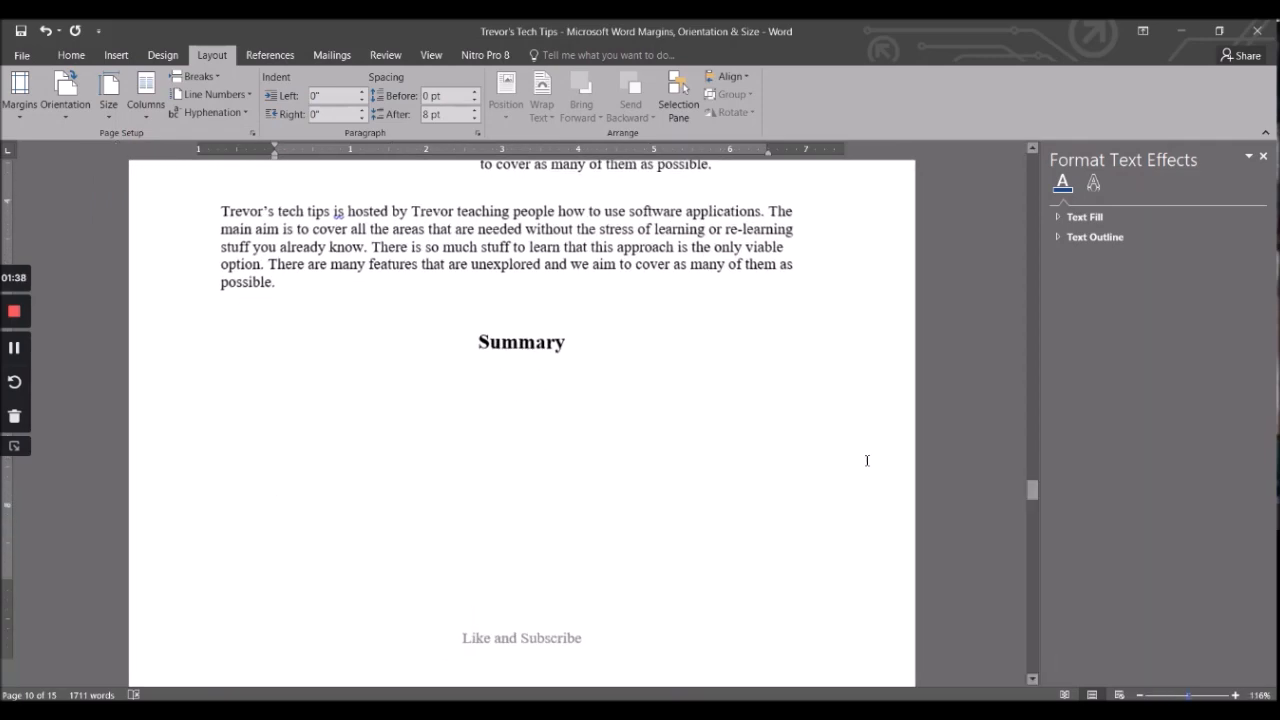
scroll(788, 434, up, 6)
scroll(788, 434, down, 3)
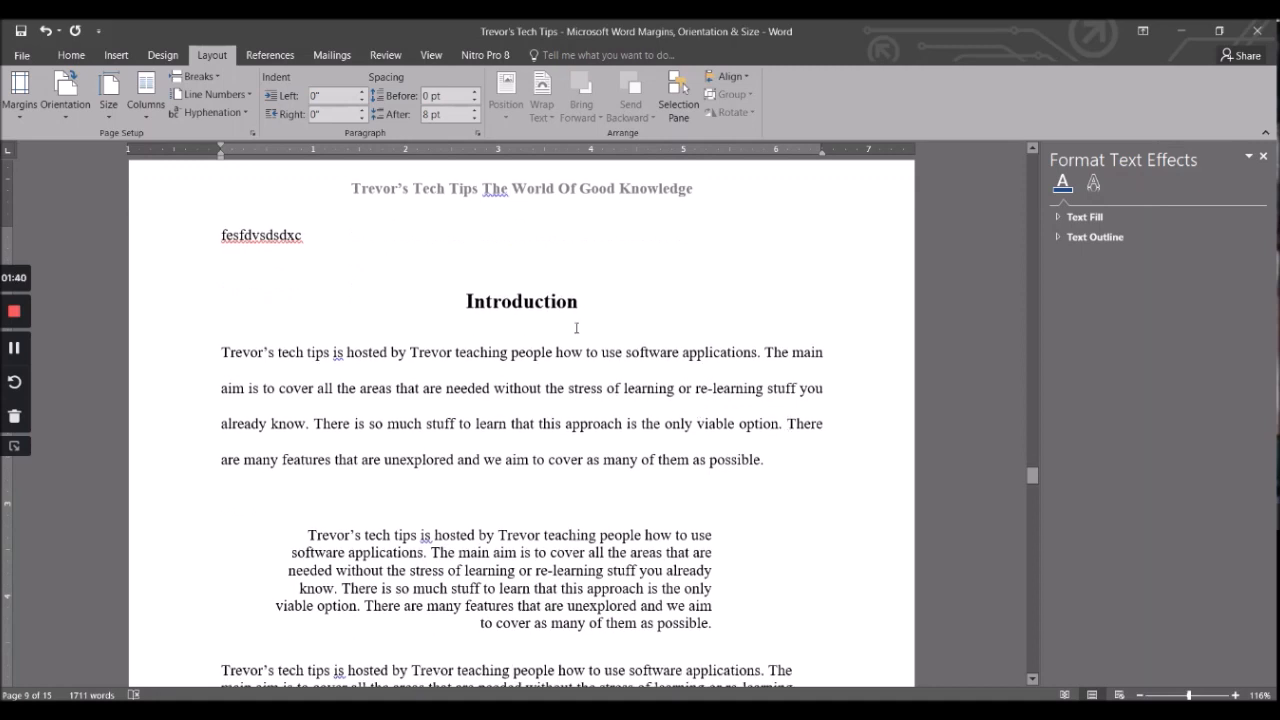
click(66, 120)
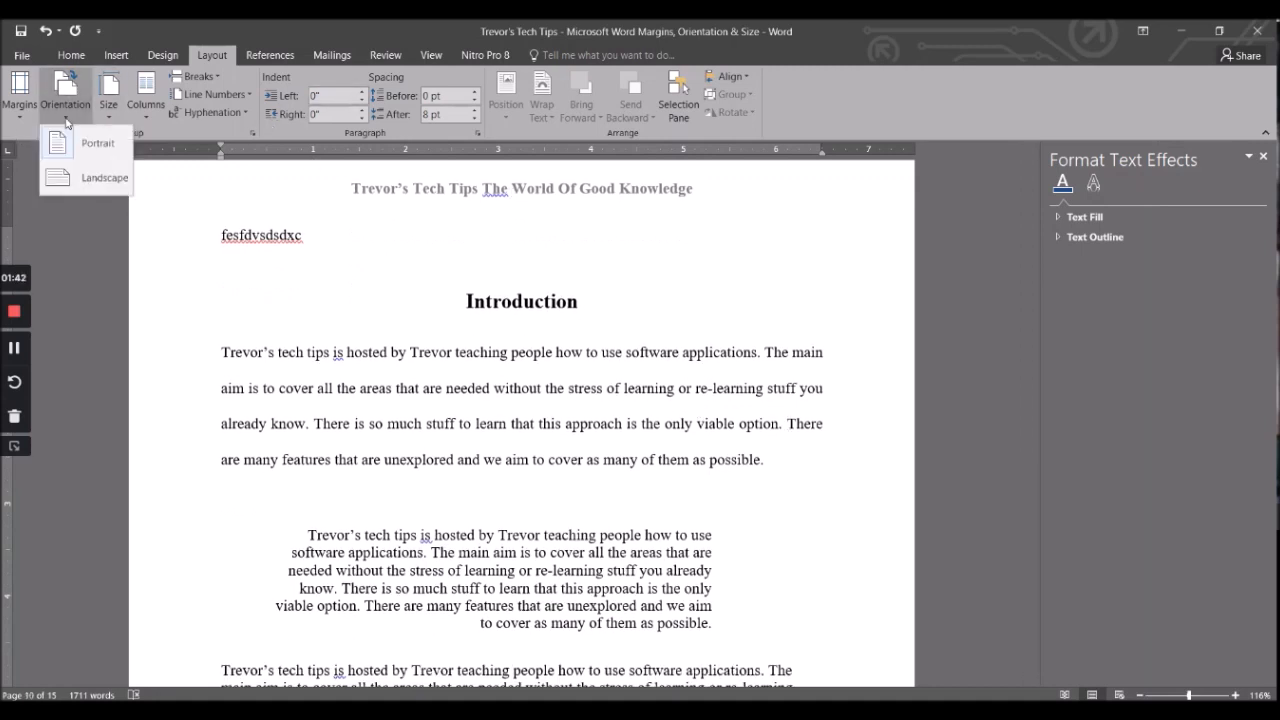
click(98, 180)
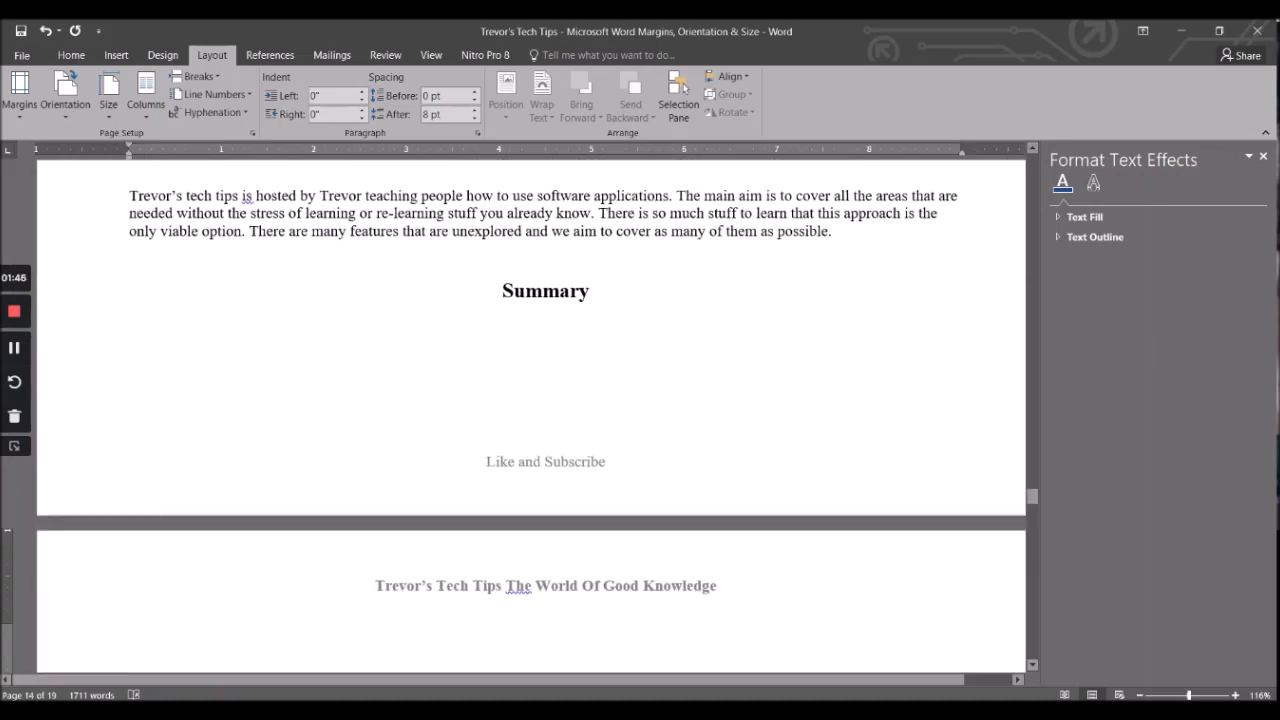
click(1168, 697)
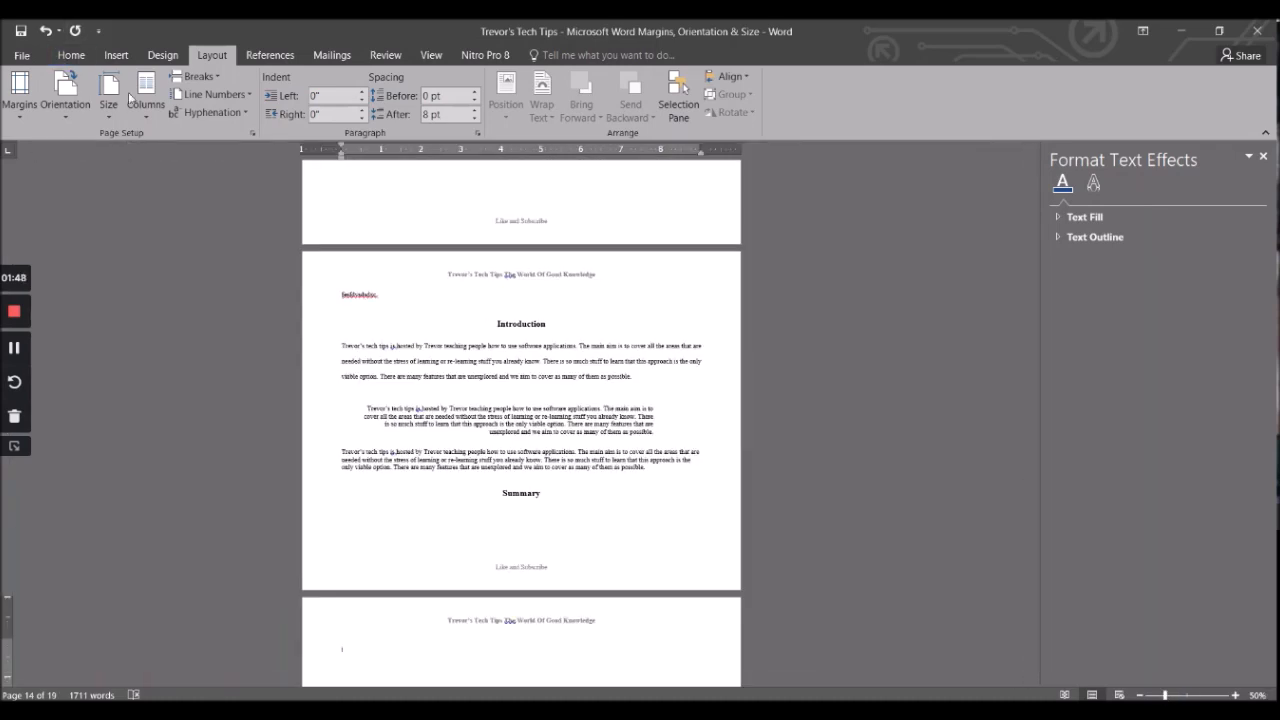
click(65, 104)
click(80, 152)
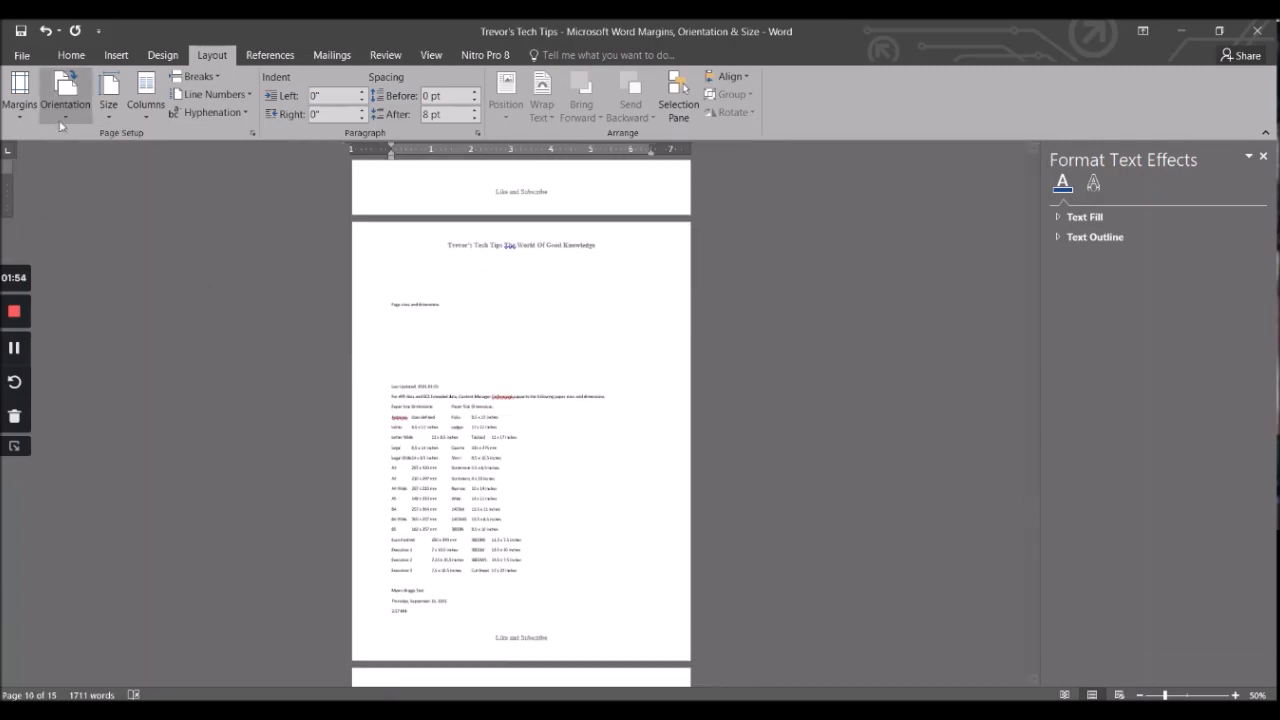
Set the document's page orientation to Landscape
click(50, 112)
click(84, 178)
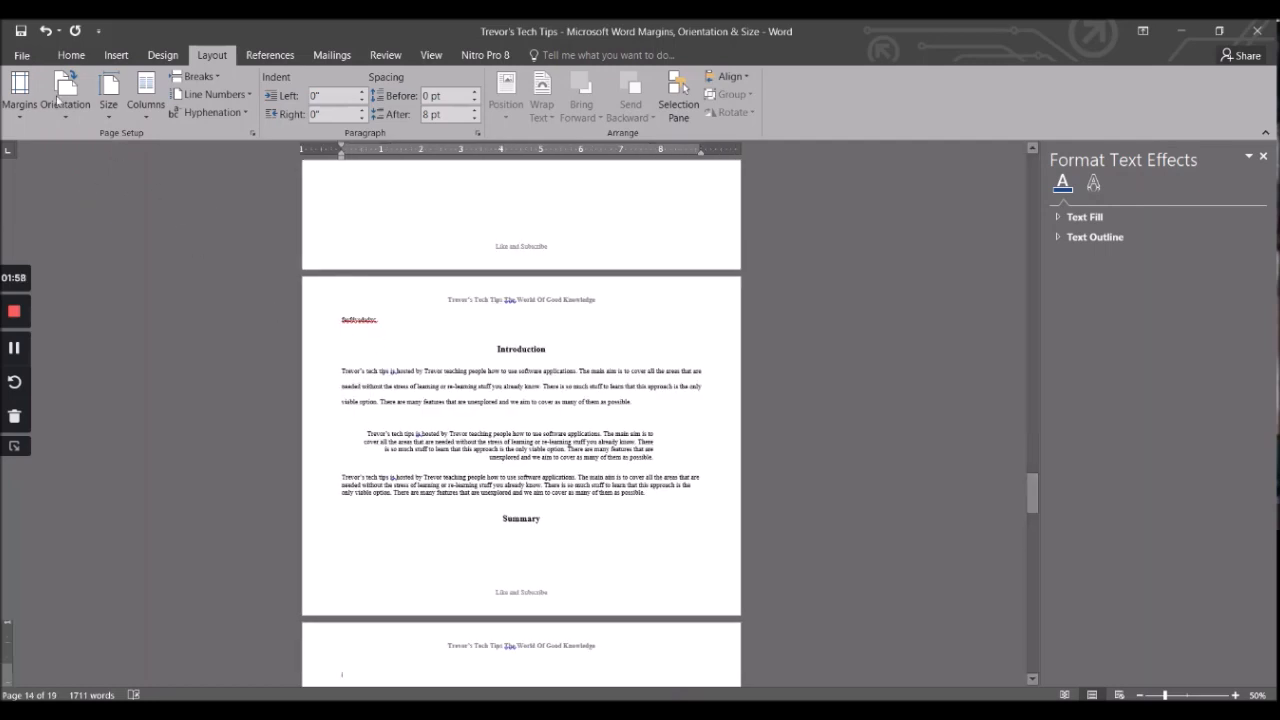
Set the document's page orientation back to Portrait and return to the Introduction page
click(70, 122)
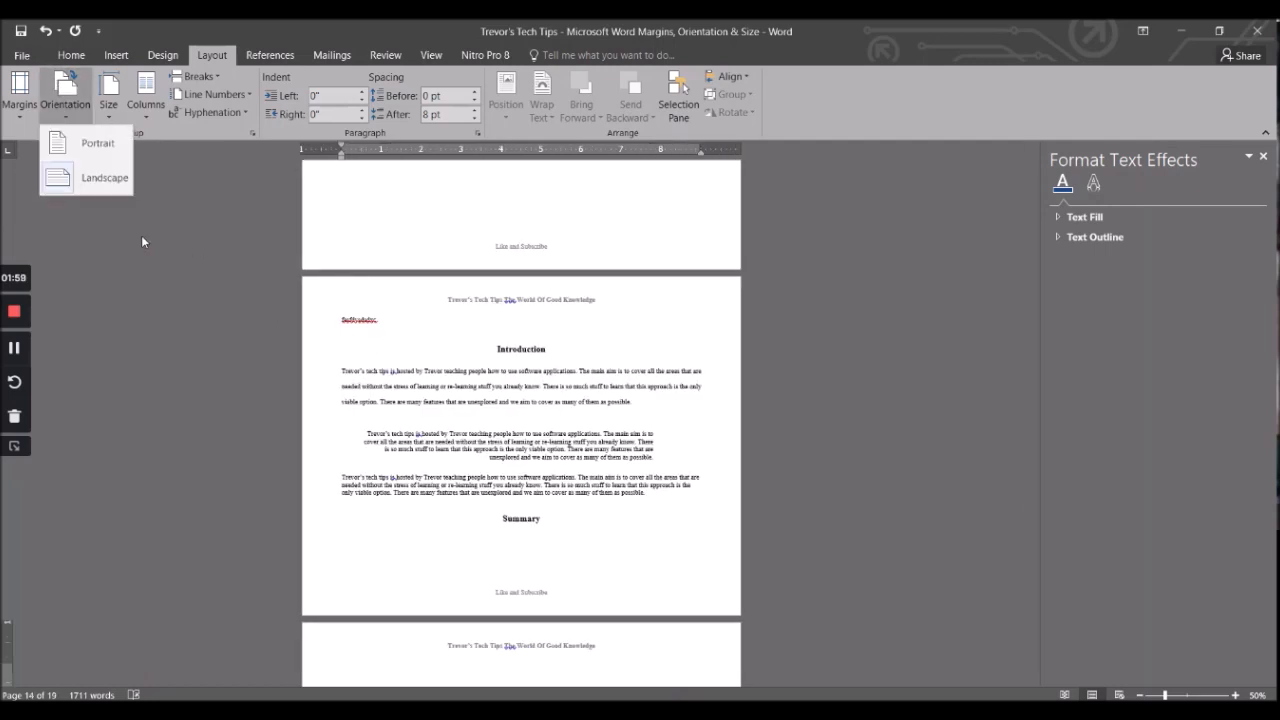
click(82, 142)
scroll(504, 263, up, 6)
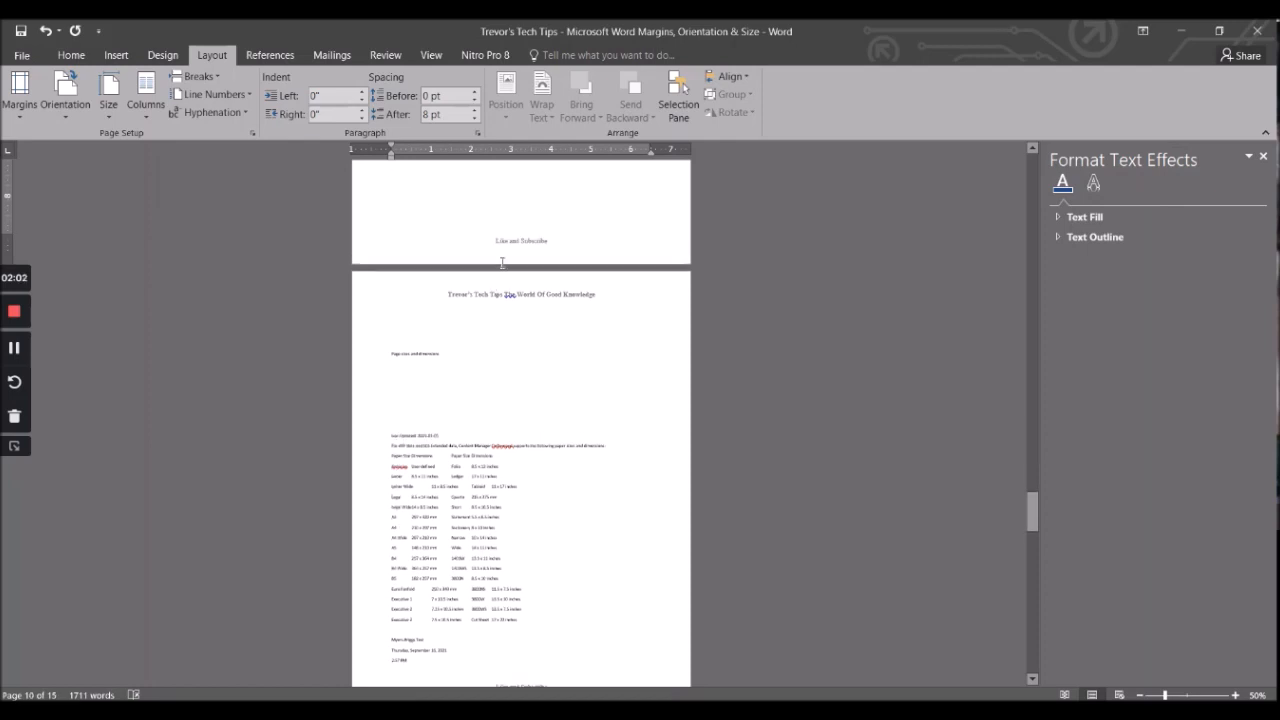
scroll(505, 262, up, 10)
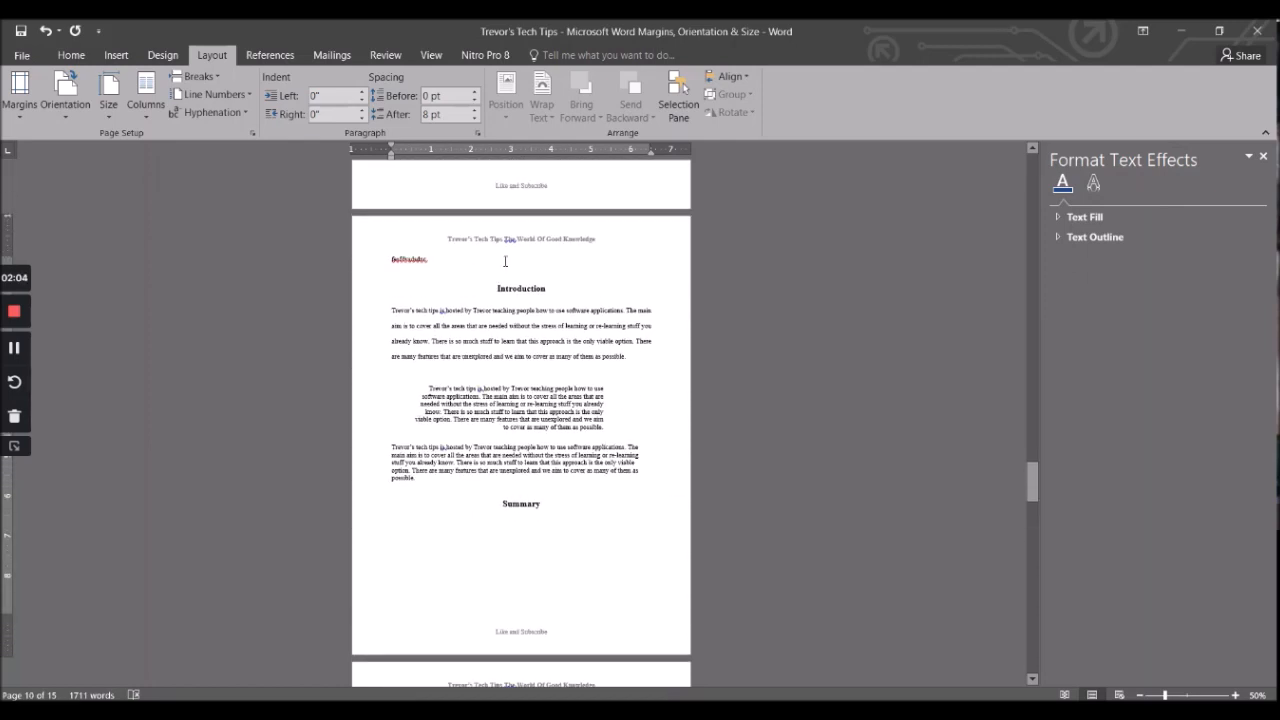
scroll(505, 261, down, 3)
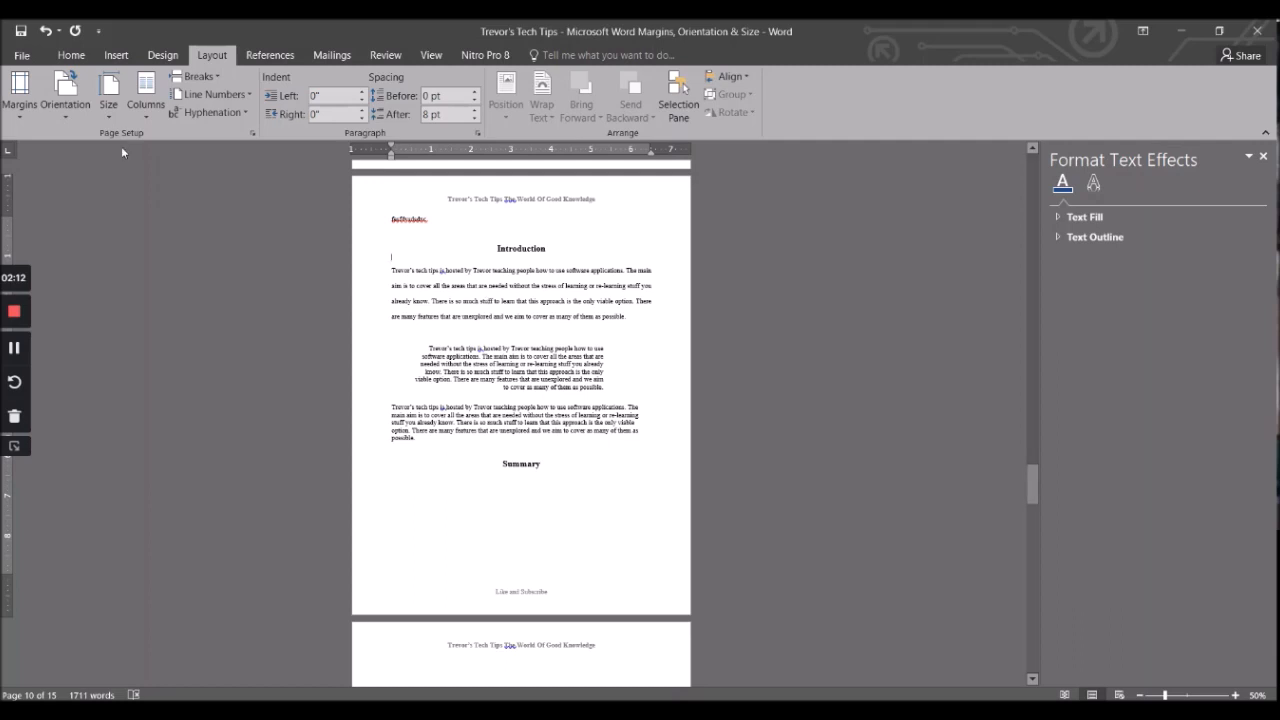
Apply the Narrow margin preset, 0.5" on all four sides, to the document
click(16, 120)
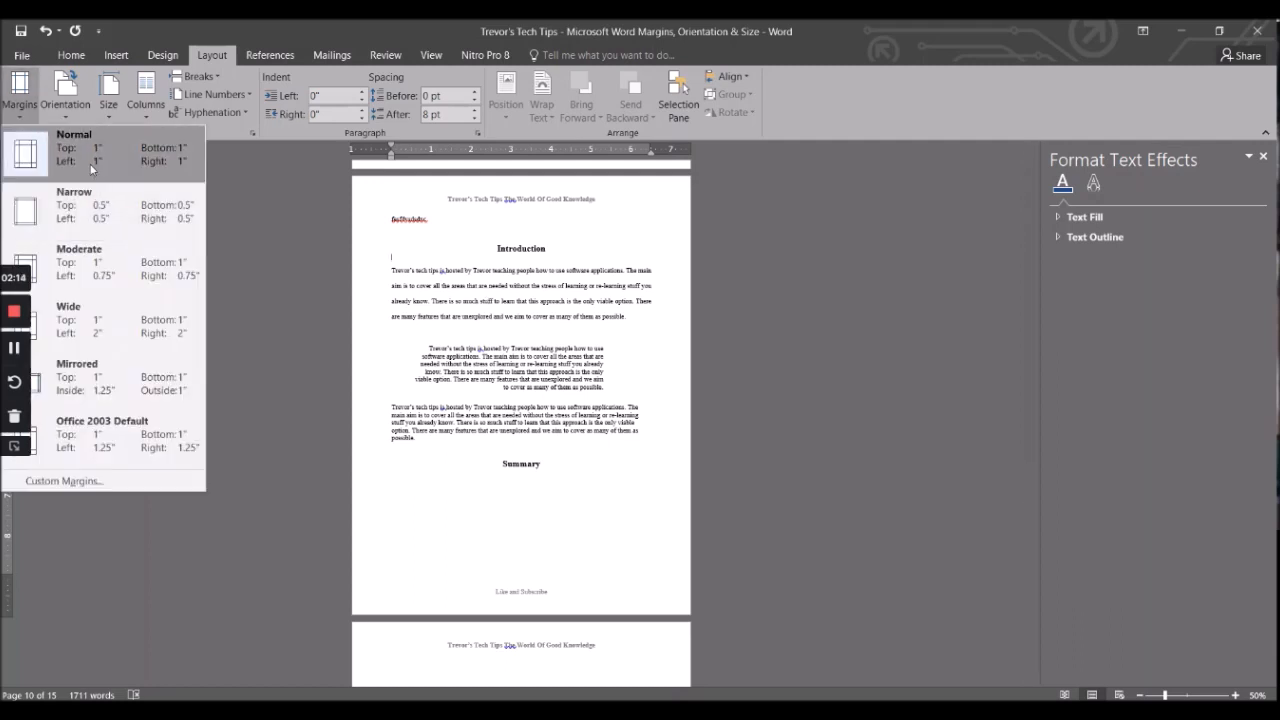
click(566, 456)
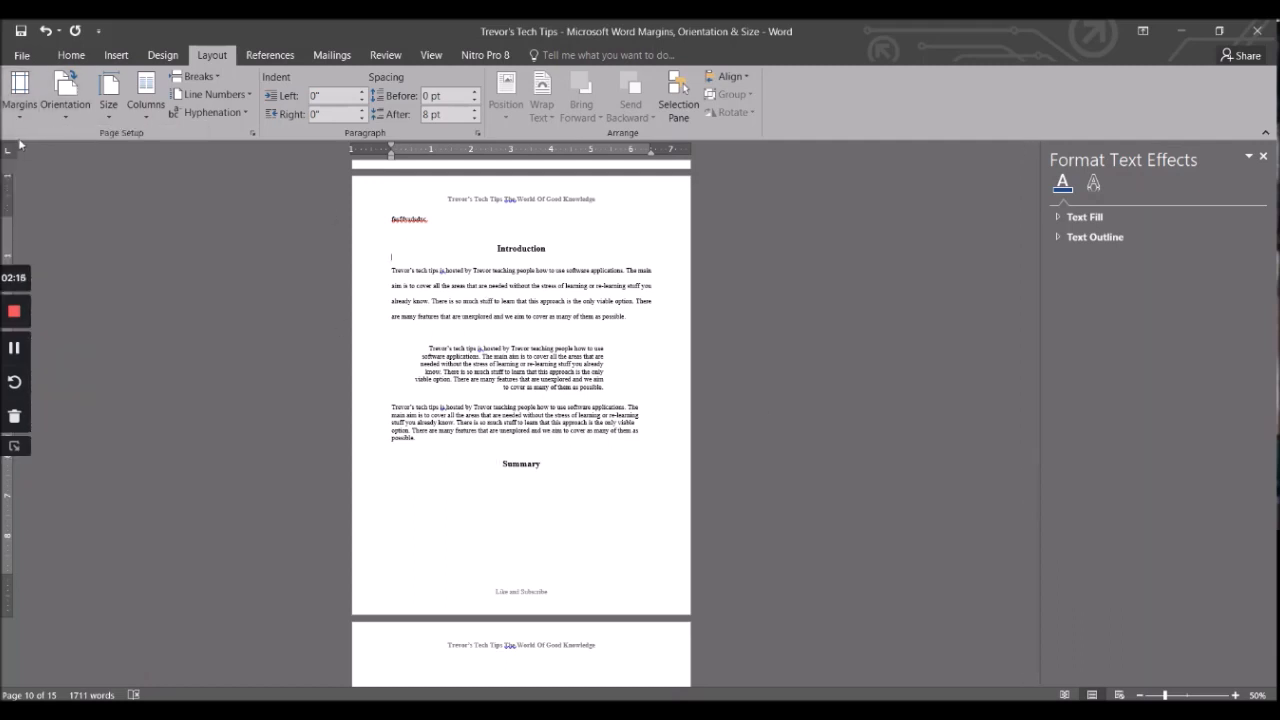
click(20, 100)
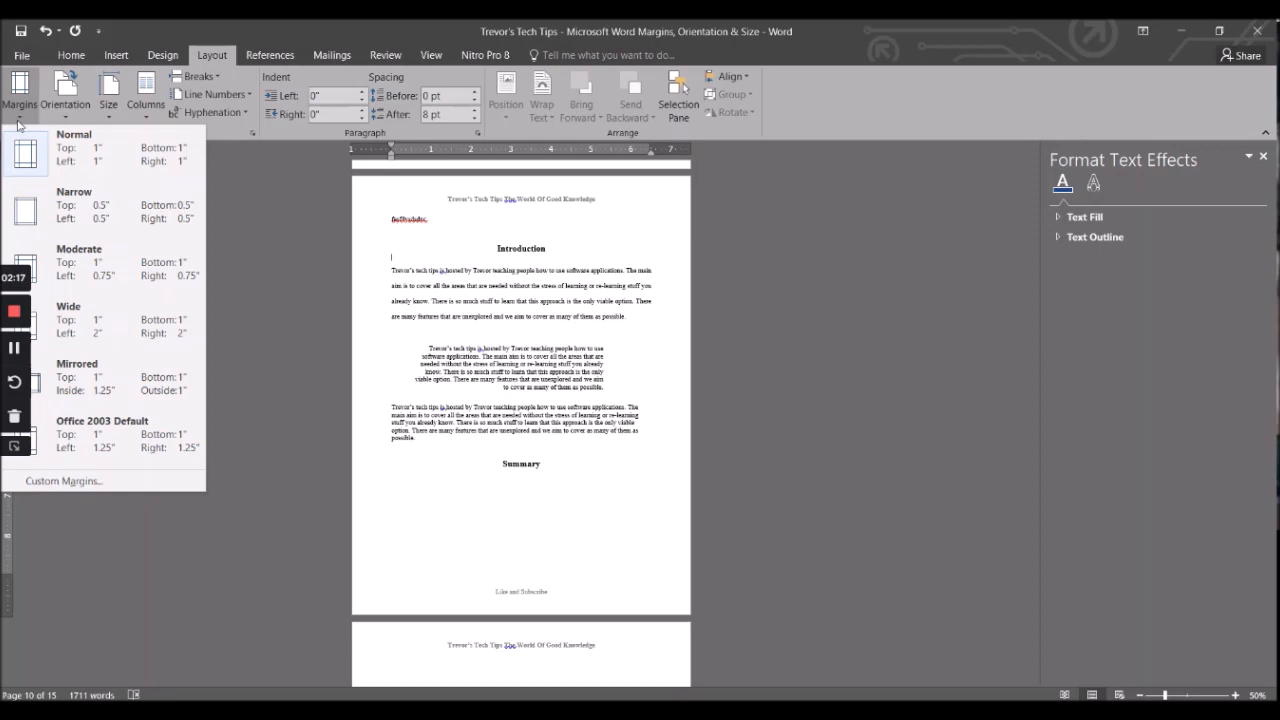
click(93, 206)
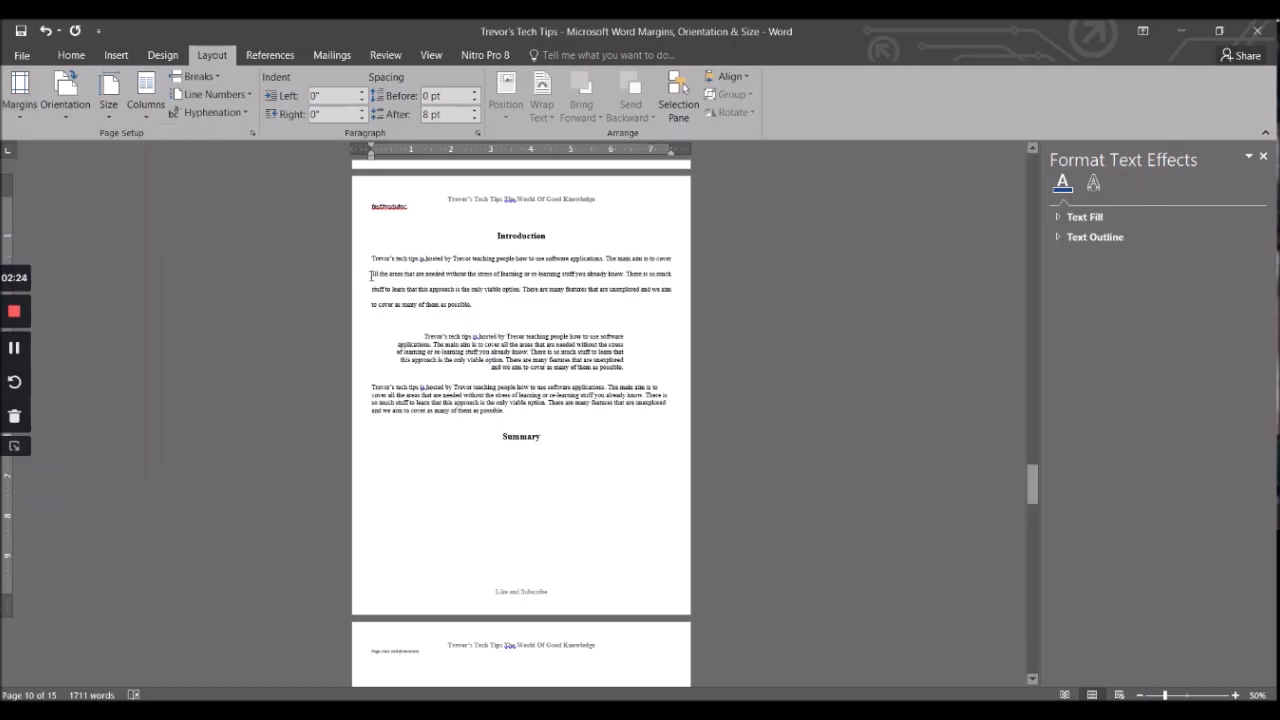
Highlight the text from the first Introduction paragraph through the Summary heading to examine how it fits within the Narrow margins
drag(373, 261, 696, 453)
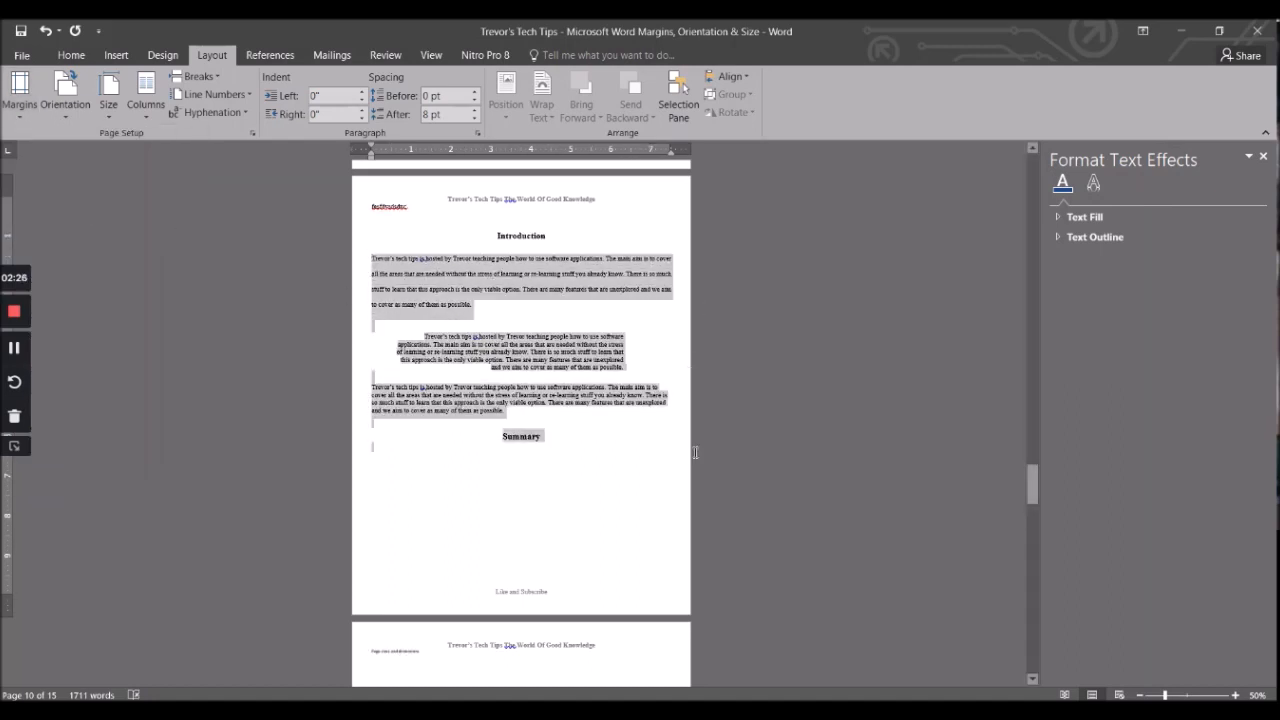
click(782, 320)
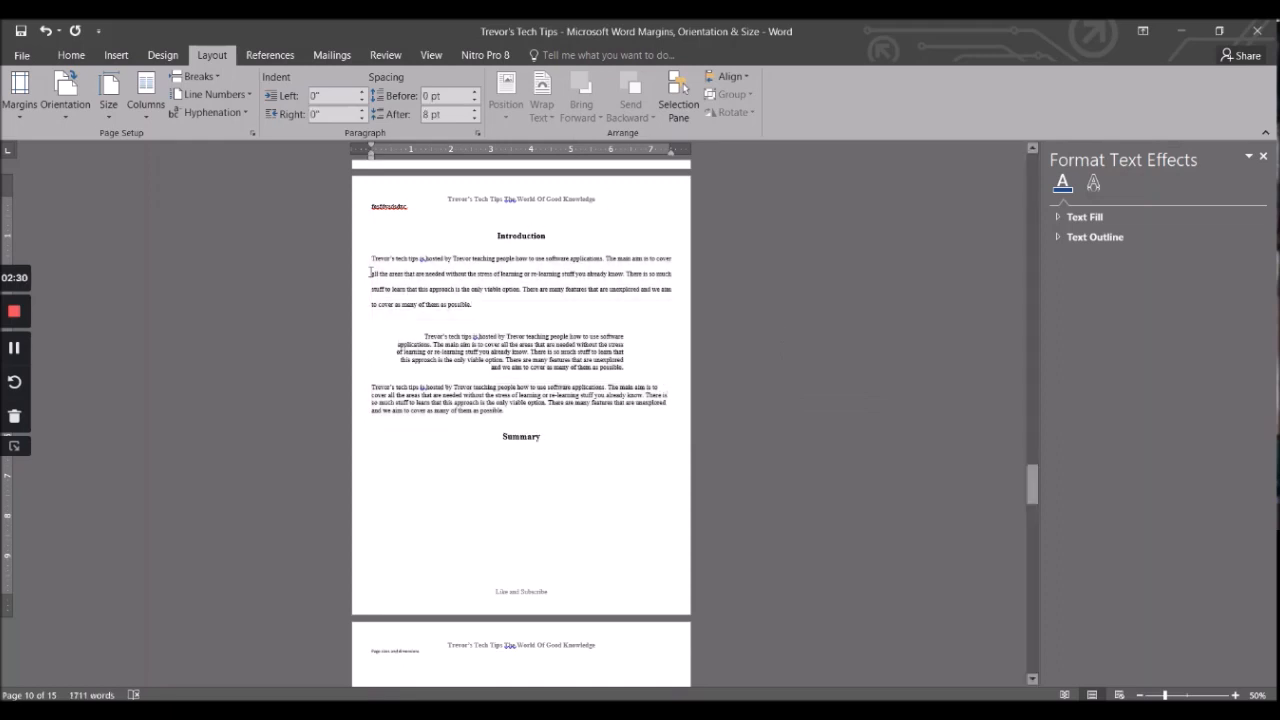
drag(372, 261, 640, 448)
click(577, 412)
click(545, 440)
drag(370, 262, 615, 432)
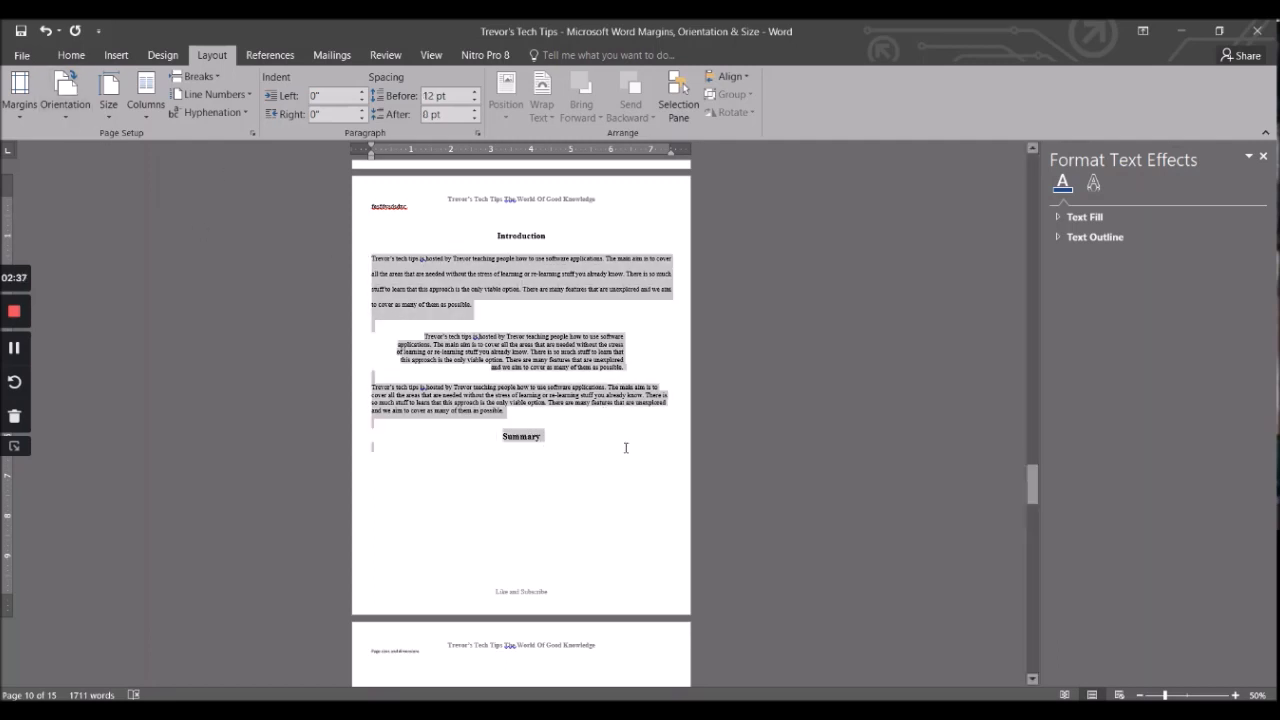
Set the document's margins back to the Normal preset, 1" on all four sides, and deselect the text
click(20, 105)
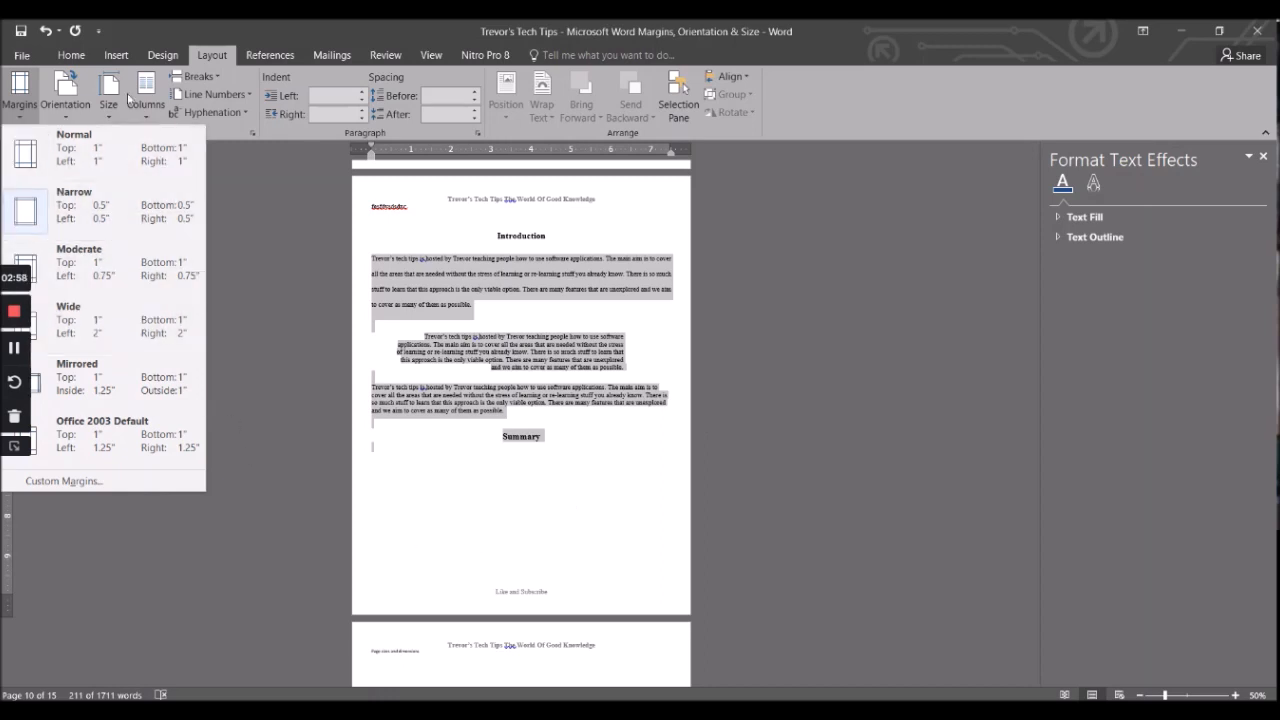
click(447, 207)
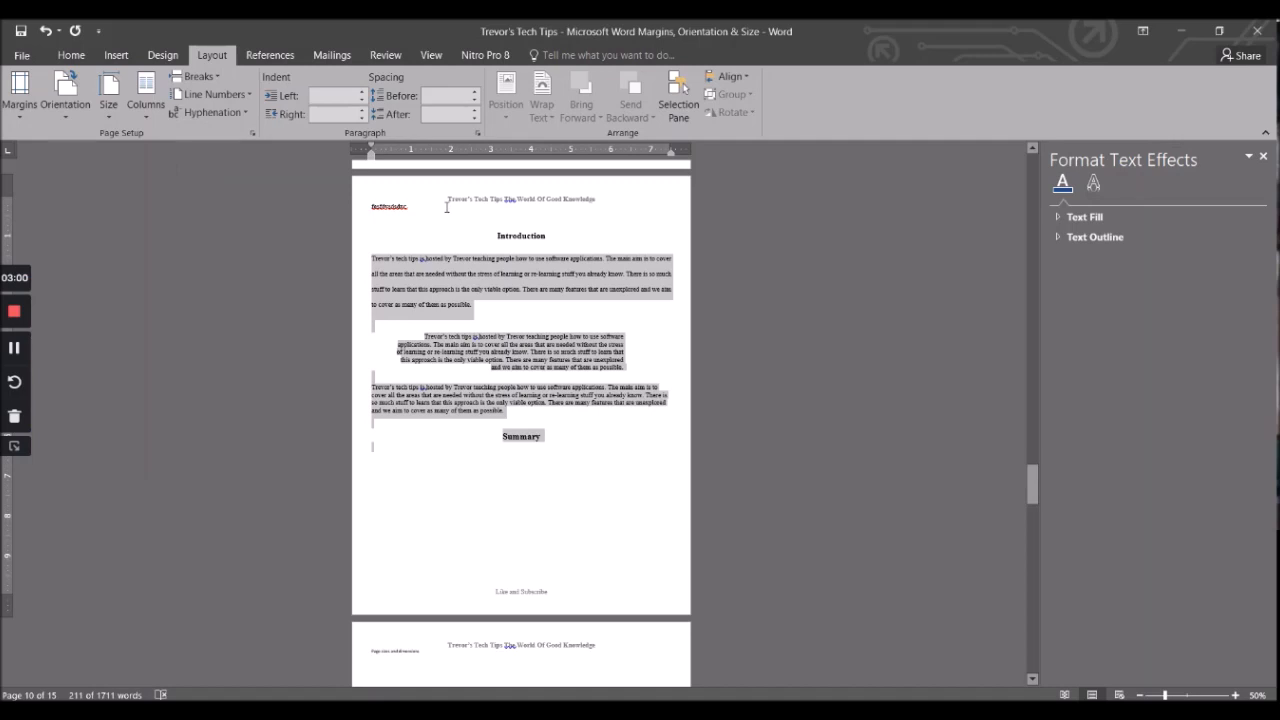
click(19, 95)
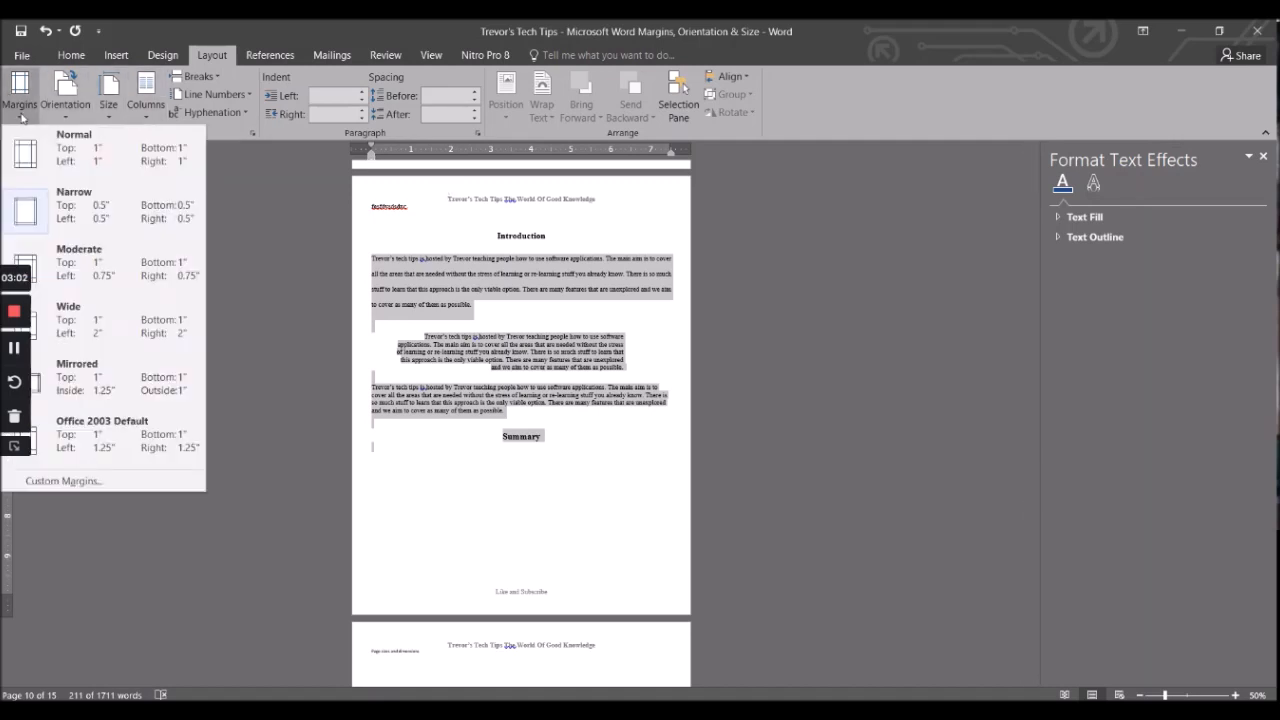
click(79, 150)
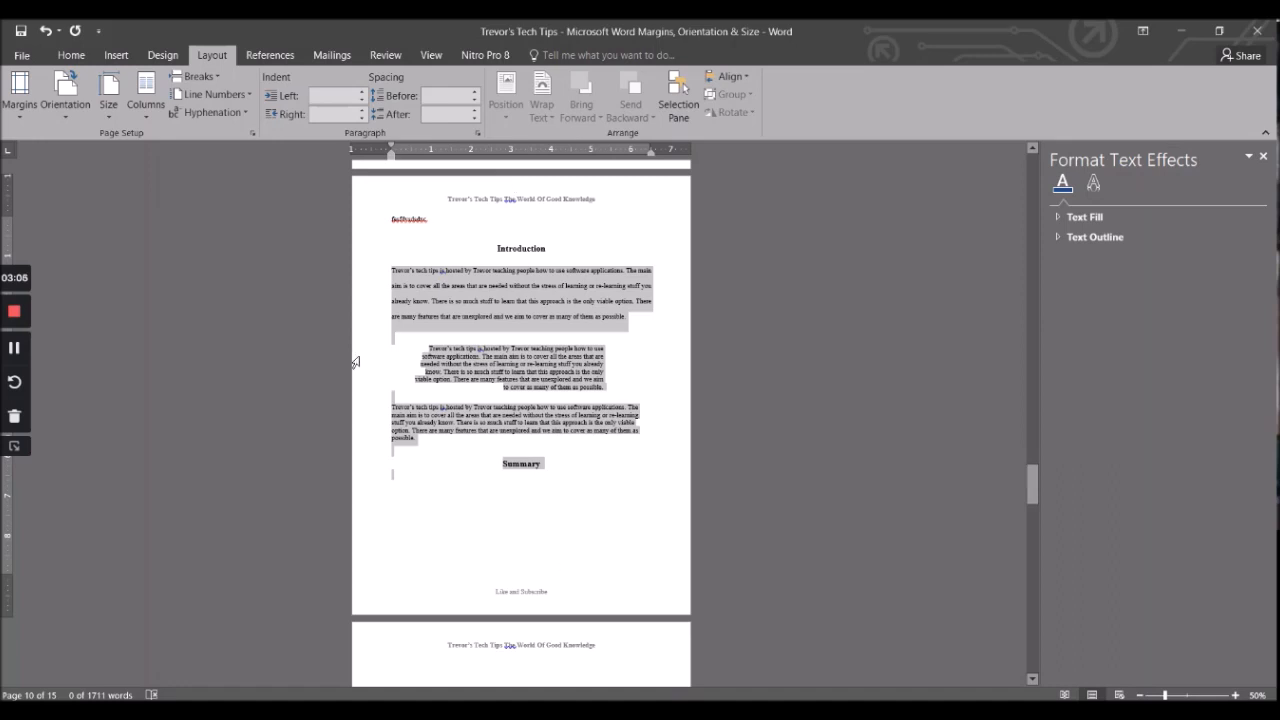
click(522, 422)
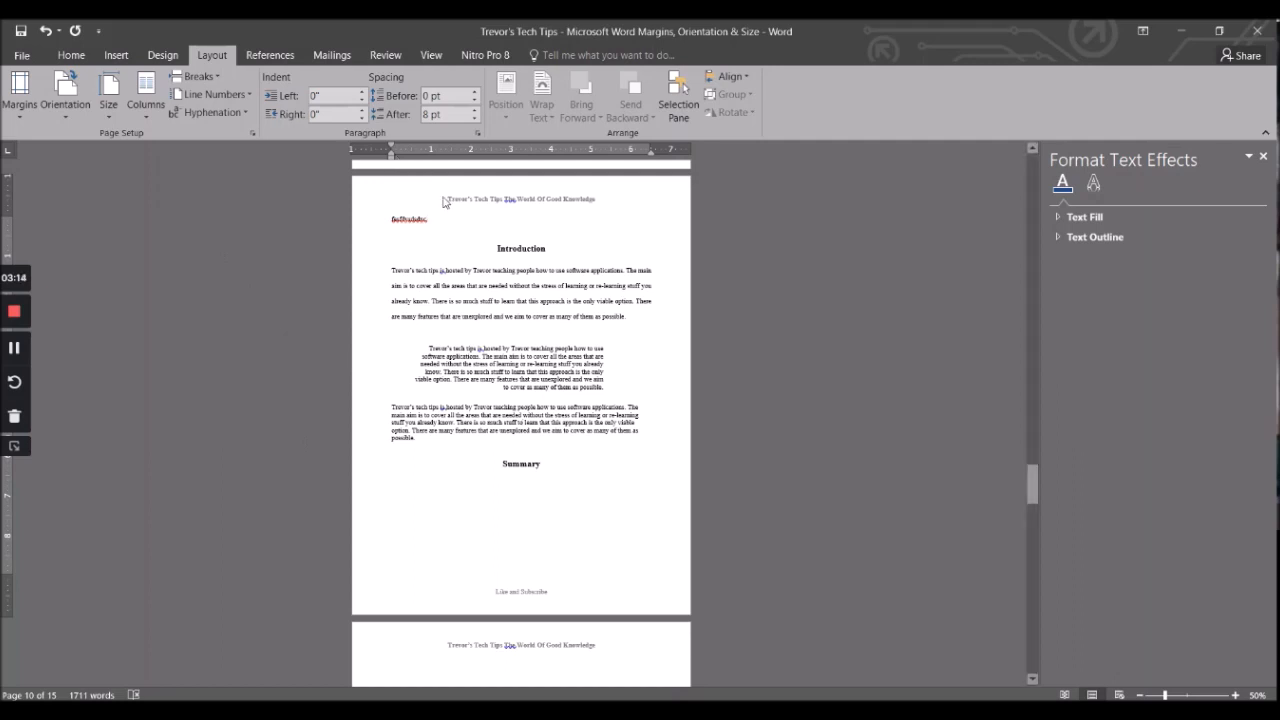
Enlarge the Introduction page to 116% and select its text starting from the Introduction heading
click(19, 90)
click(573, 408)
click(1189, 695)
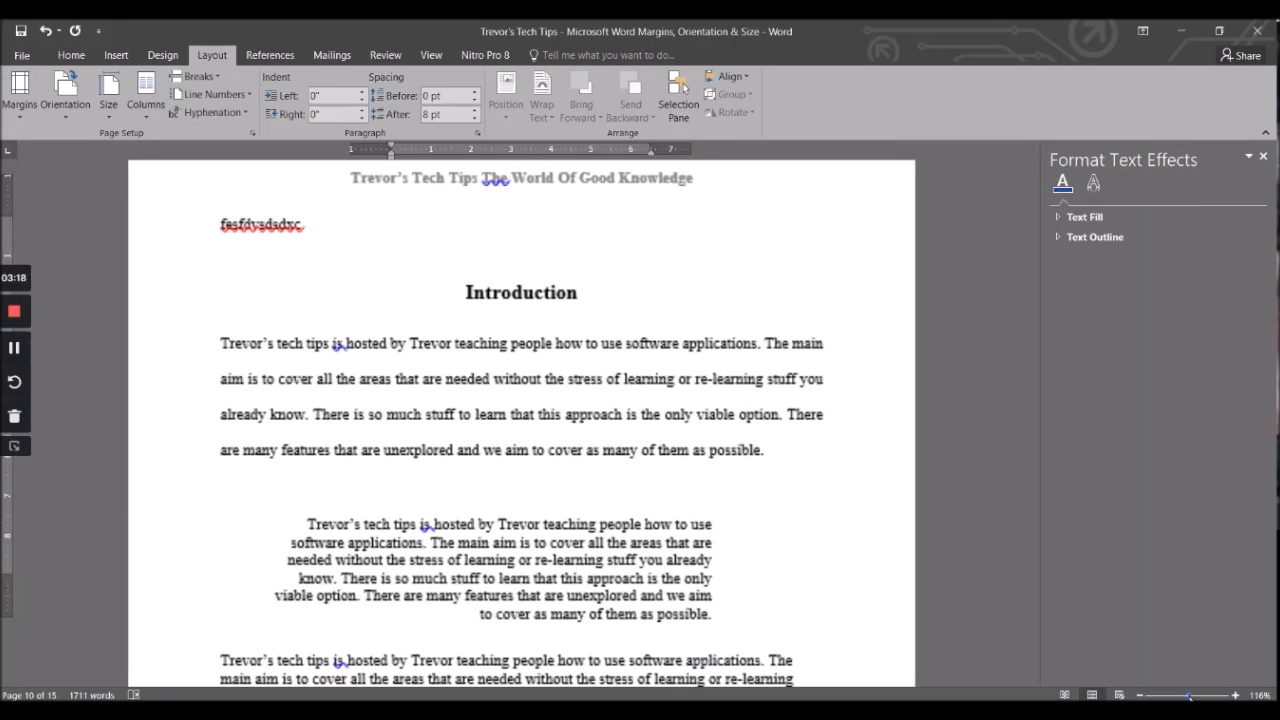
scroll(489, 271, down, 2)
scroll(489, 271, up, 1)
drag(466, 198, 809, 640)
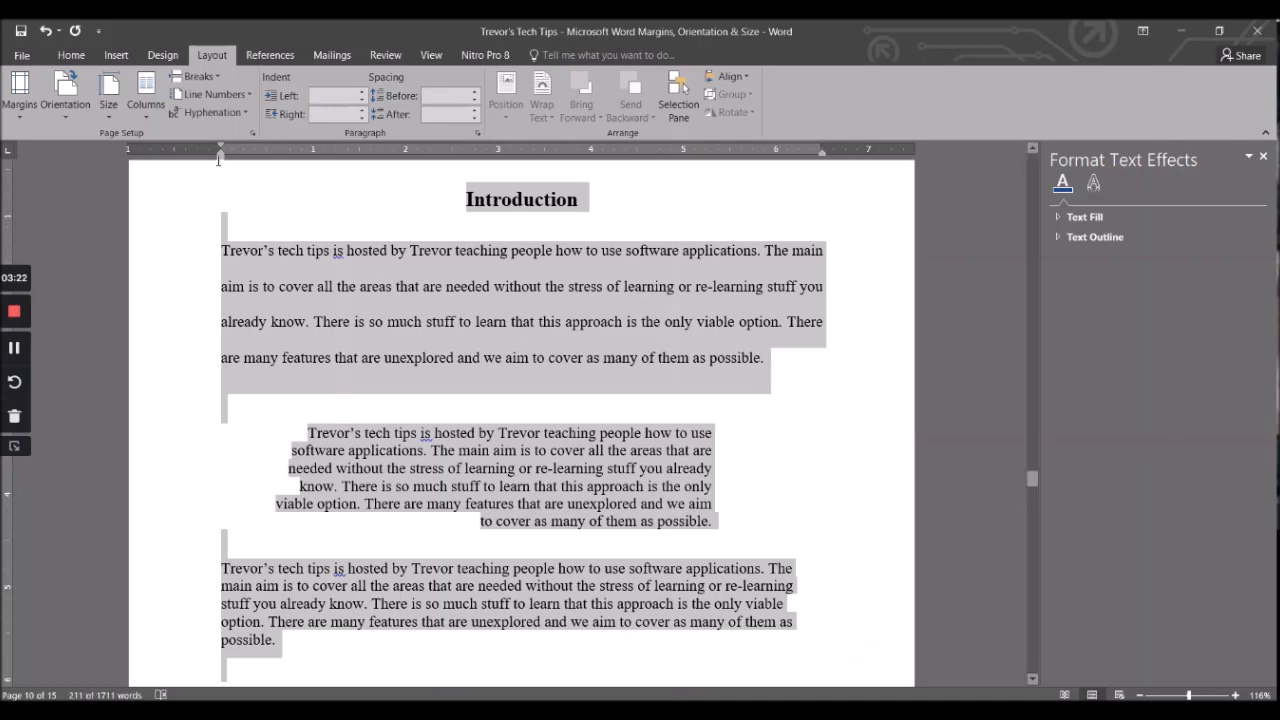
Open the custom margin settings and set the top margin to 1.5"
click(19, 92)
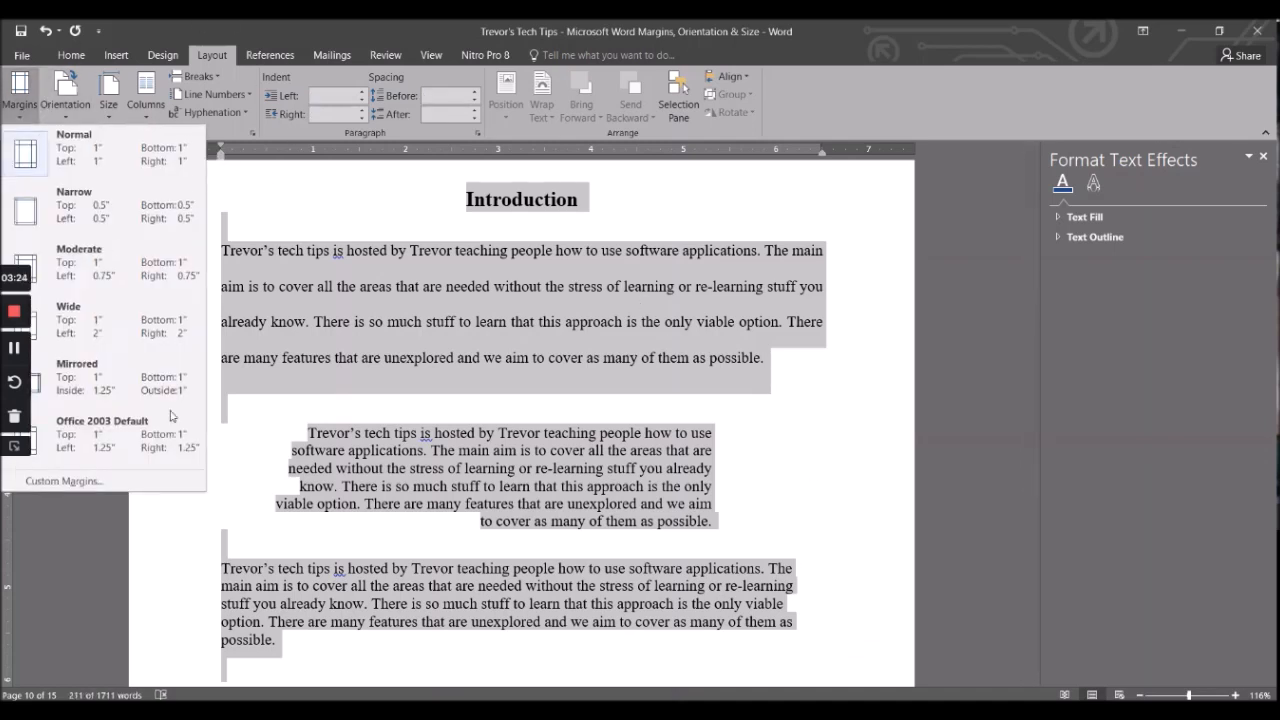
click(50, 483)
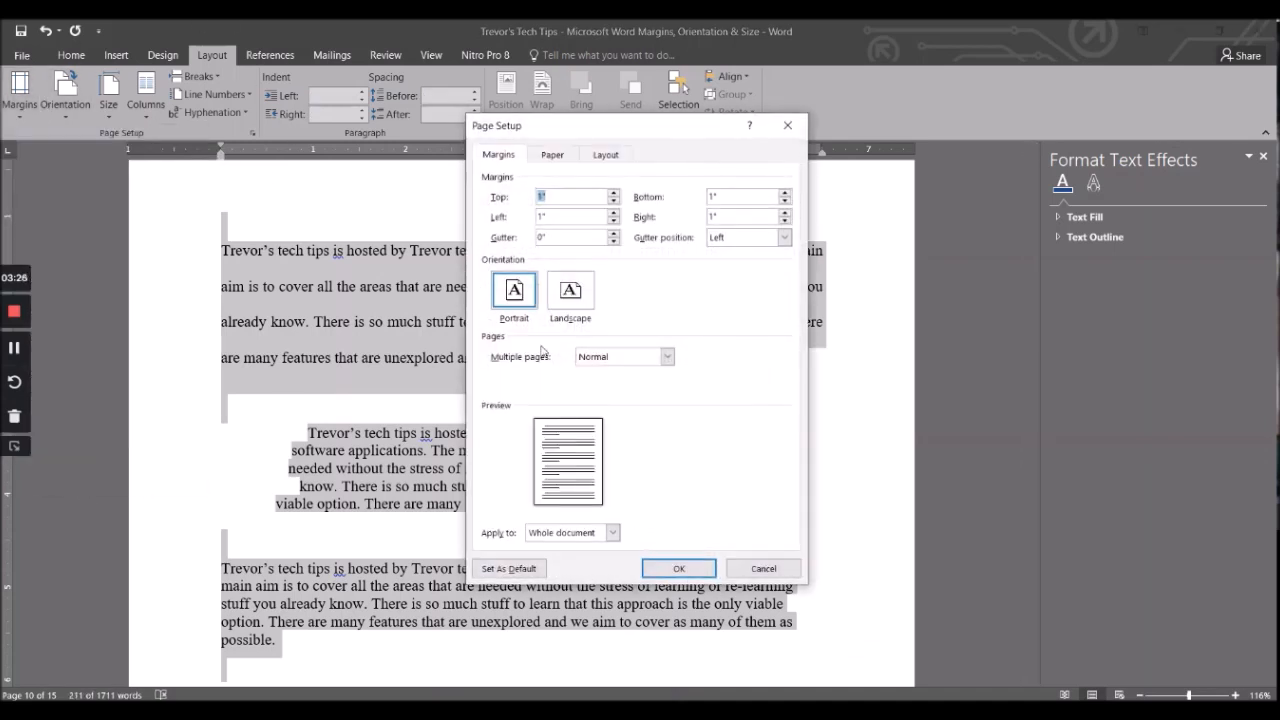
drag(620, 138, 1197, 137)
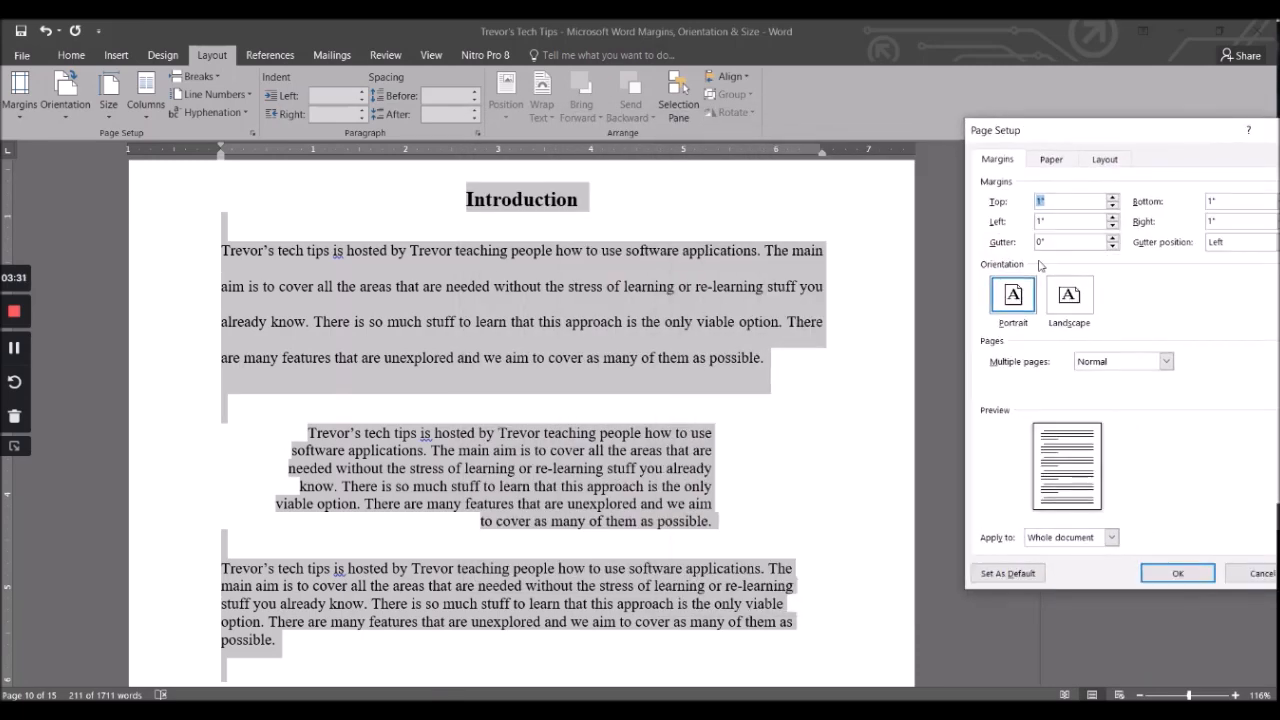
click(1112, 197)
click(1112, 197)
click(1112, 197)
click(1112, 197)
click(1112, 197)
click(1112, 197)
click(1112, 197)
click(1112, 197)
click(1112, 205)
click(1112, 205)
click(1112, 205)
click(1112, 205)
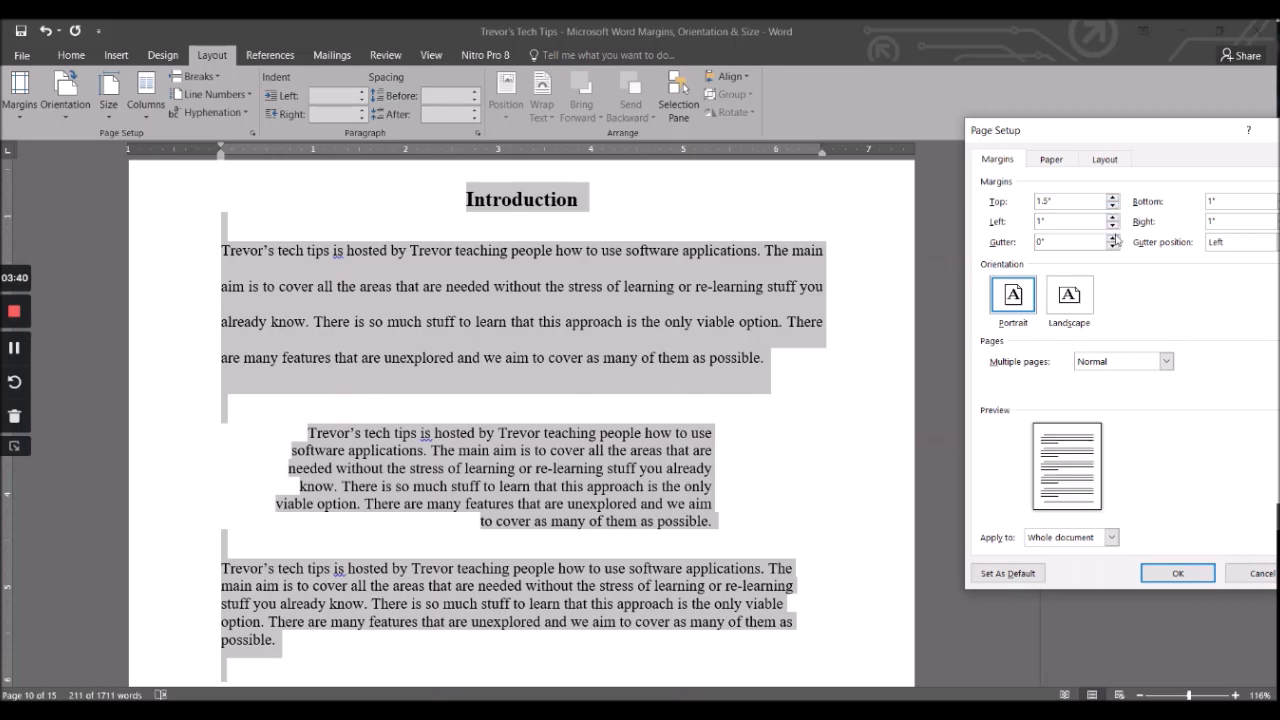
Set the left, right and bottom margins to 1.5" and apply the custom margins to the whole document
mouse_move(1163, 132)
mouse_down()
mouse_move(1102, 140)
mouse_move(1141, 128)
mouse_up()
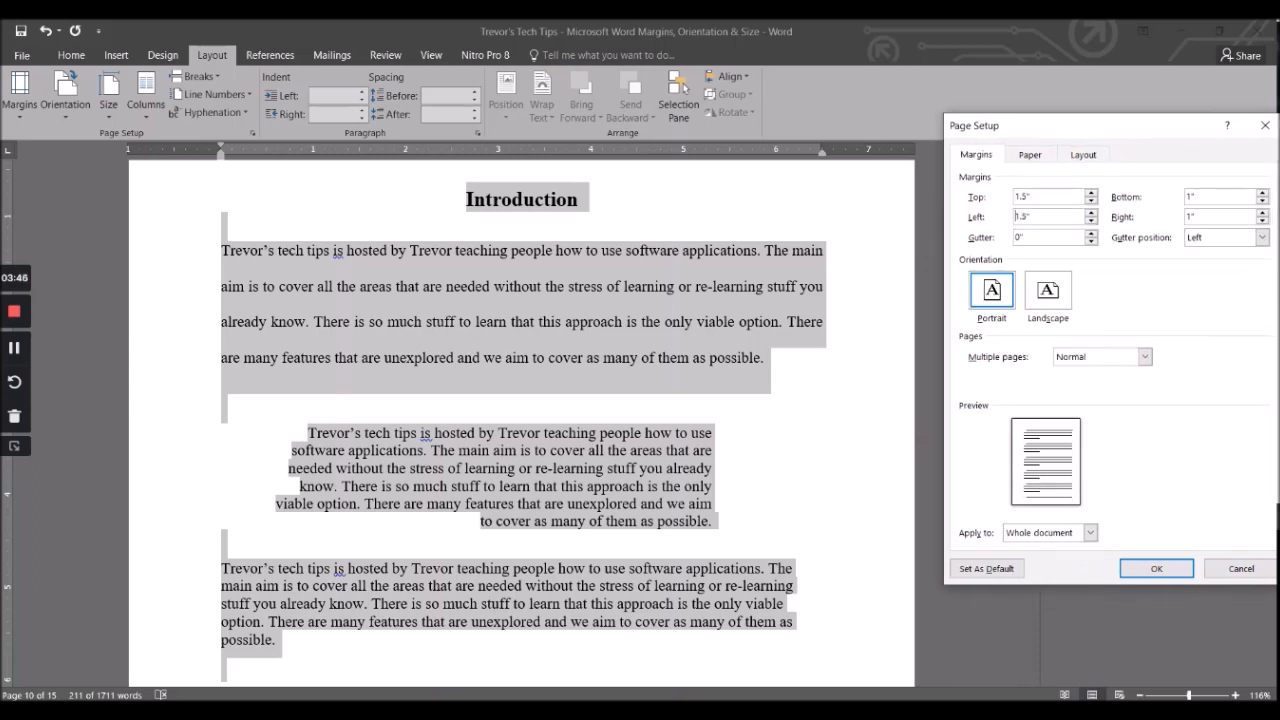
drag(1170, 132, 1121, 143)
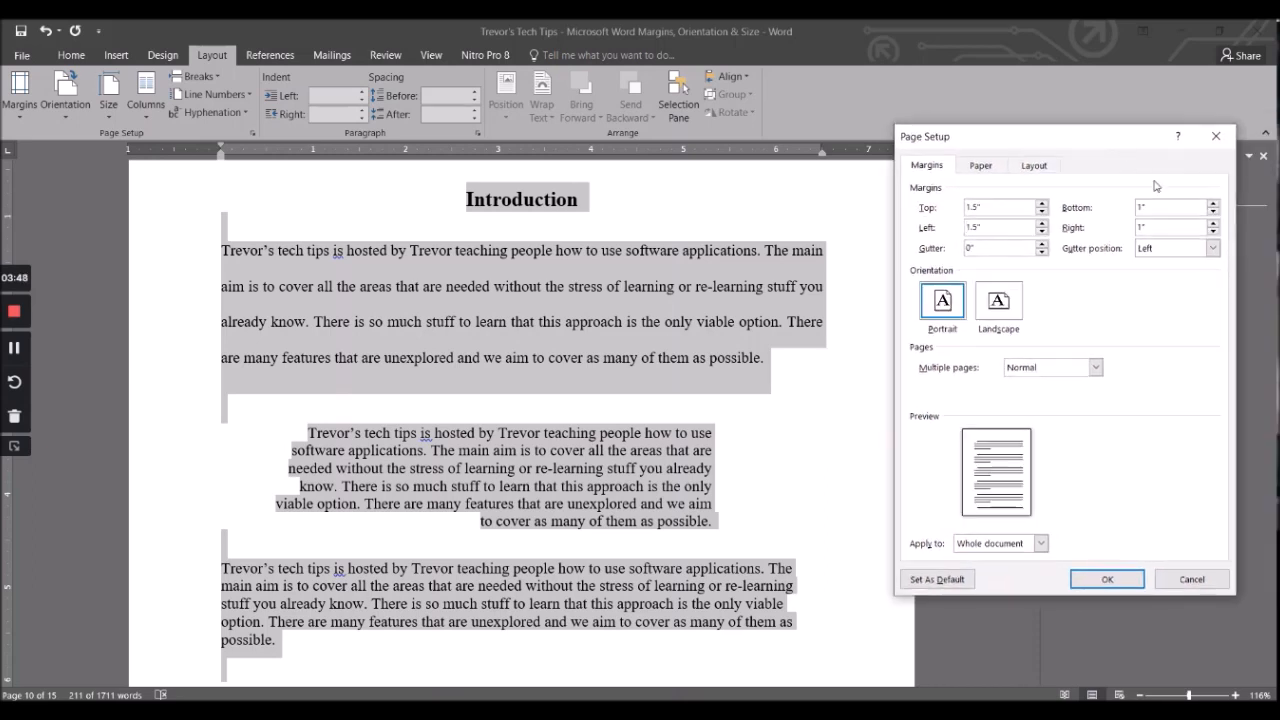
click(1213, 224)
click(1213, 224)
click(1112, 578)
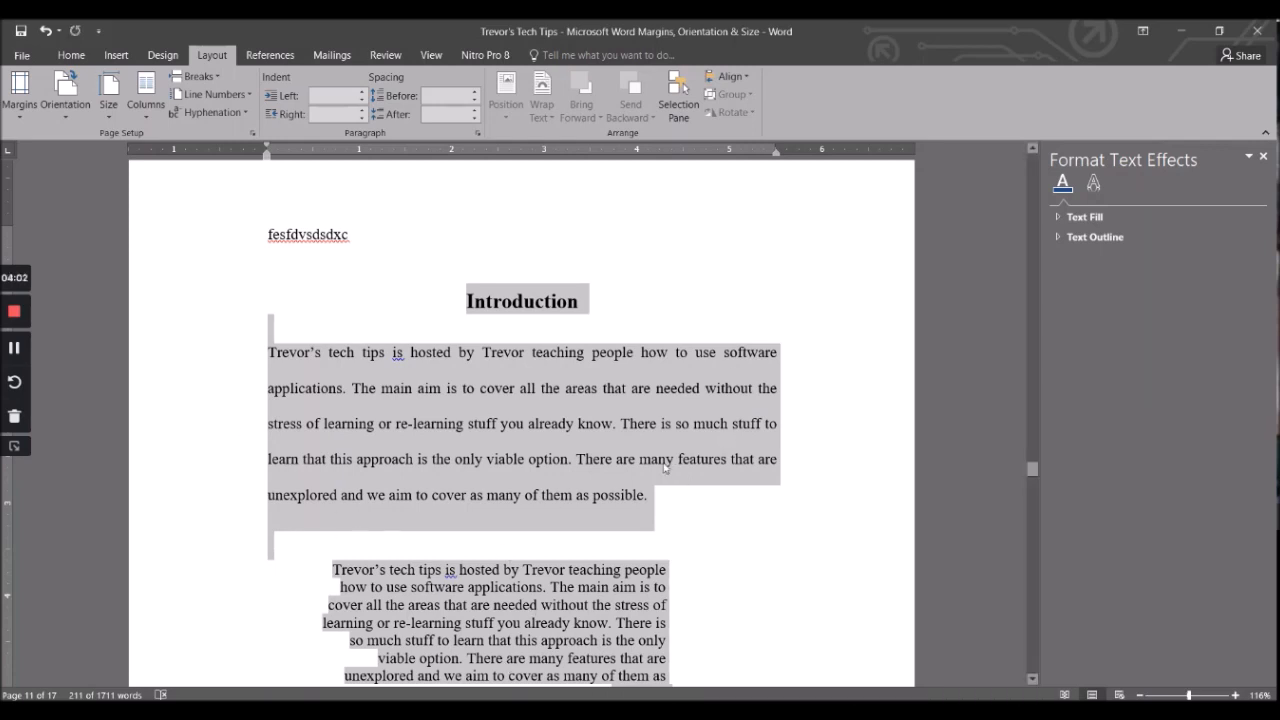
Adjust the side margins directly on the horizontal ruler to about 2.06" on the left and 2.38" on the right
click(268, 161)
mouse_move(267, 158)
mouse_down()
mouse_move(312, 160)
mouse_move(266, 163)
mouse_up()
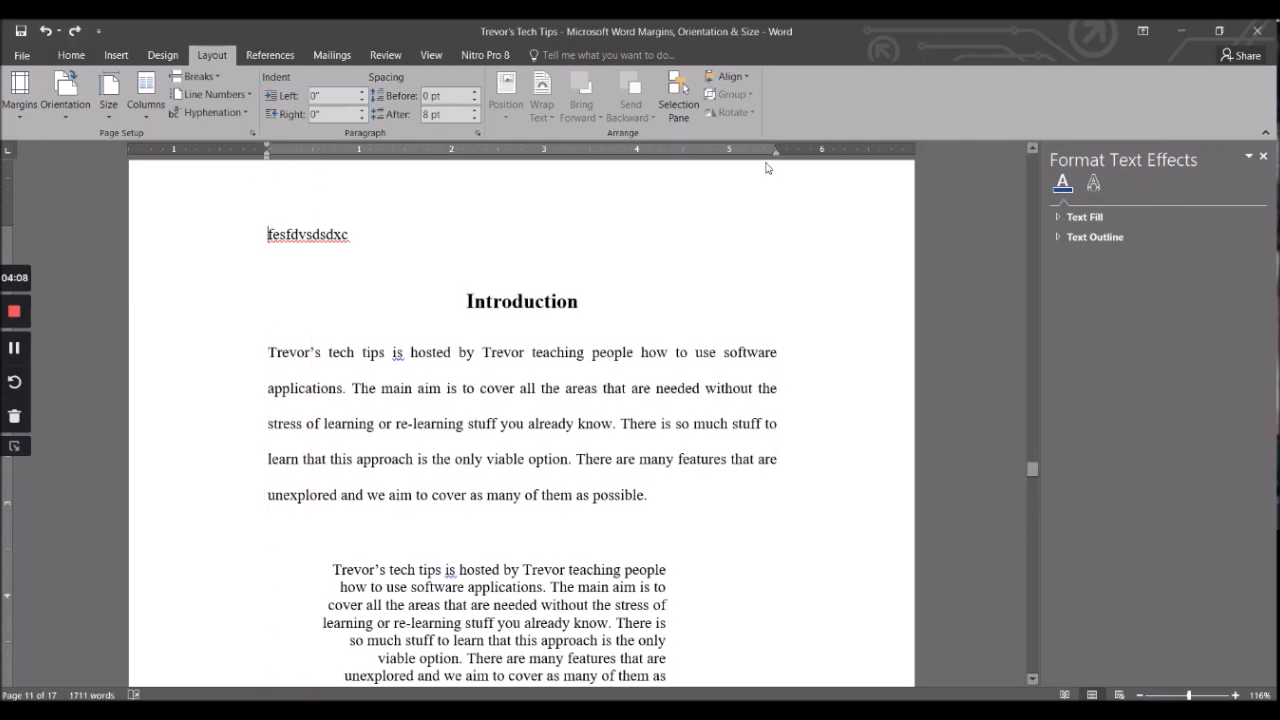
drag(776, 149, 695, 149)
drag(266, 158, 365, 152)
drag(270, 155, 321, 152)
drag(417, 153, 319, 153)
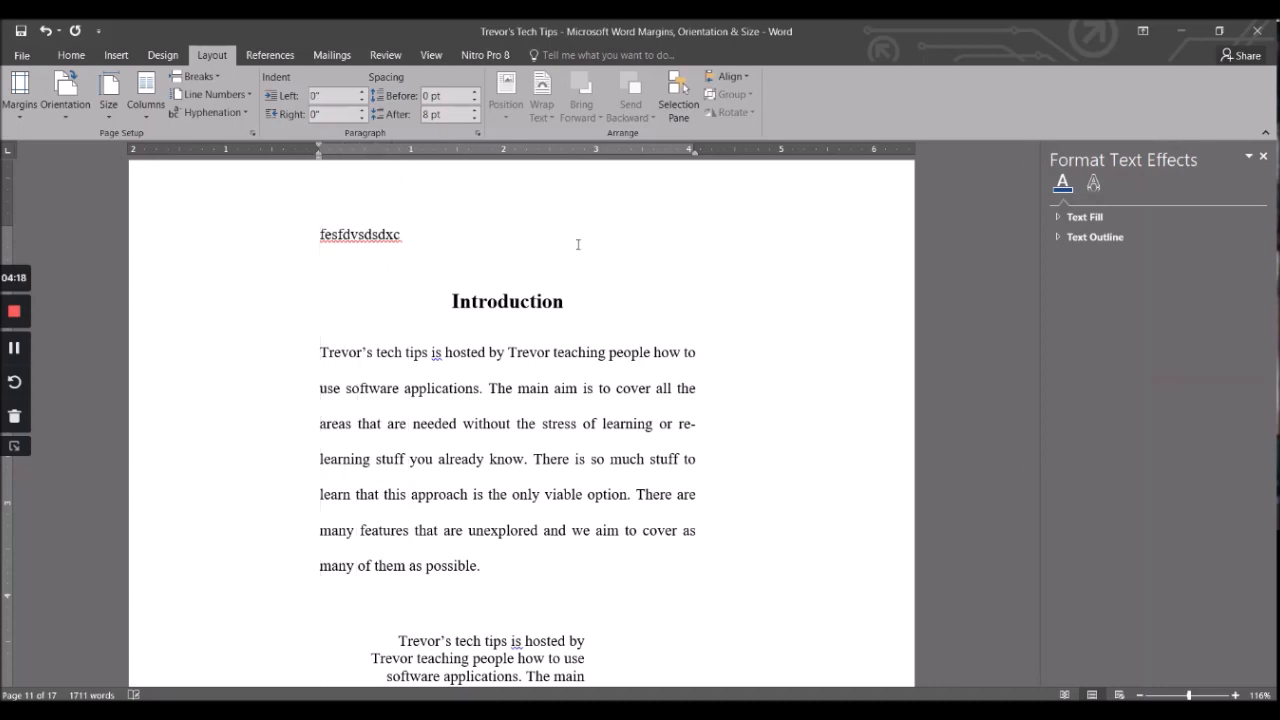
Use custom margins to reduce the left margin to about 1" and widen the right margin to about 3.2" for the whole document
click(19, 92)
click(89, 506)
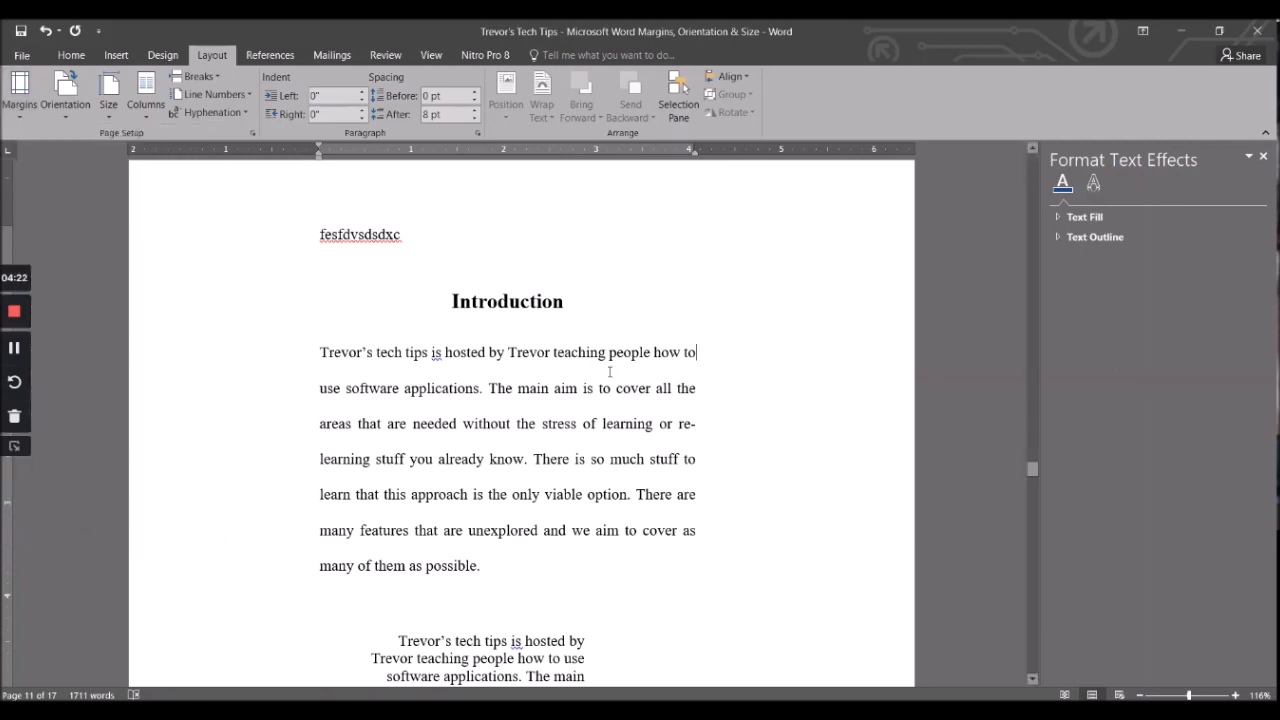
click(19, 92)
click(62, 538)
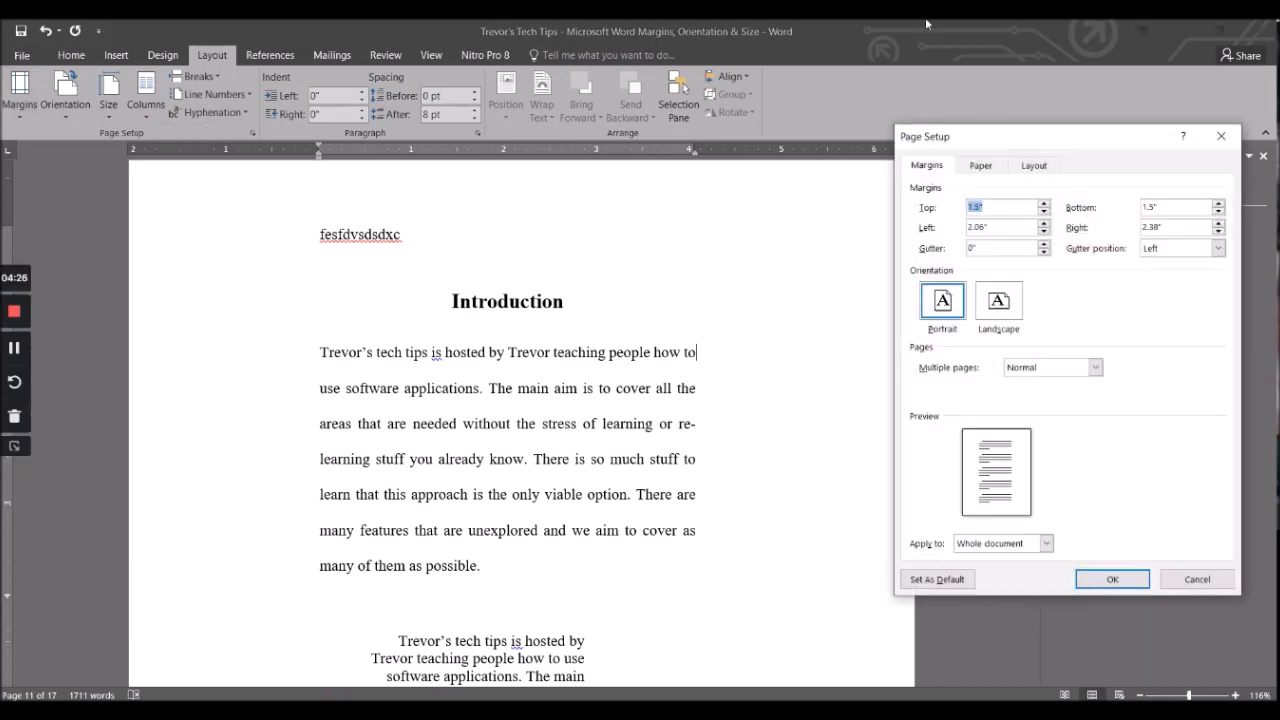
click(1219, 226)
click(1044, 231)
click(1131, 578)
Examine how the Introduction heading and paragraphs sit on the page with the uneven side margins
click(596, 462)
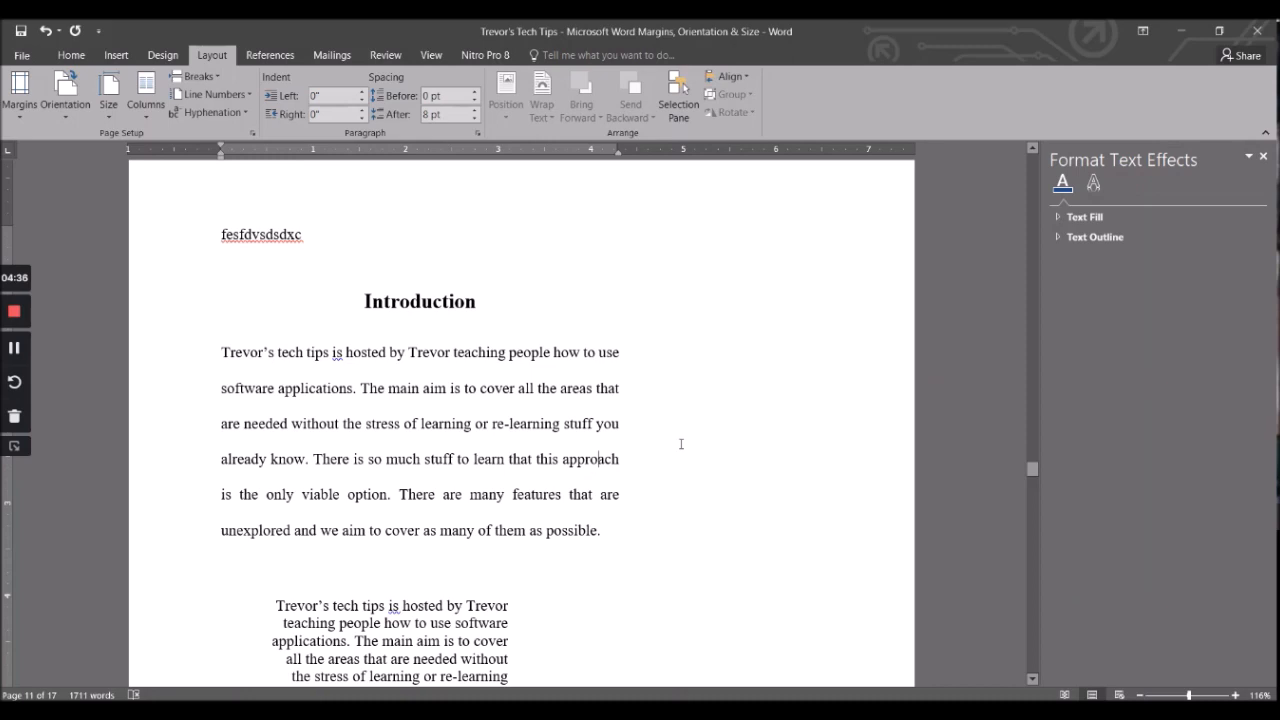
scroll(674, 436, up, 3)
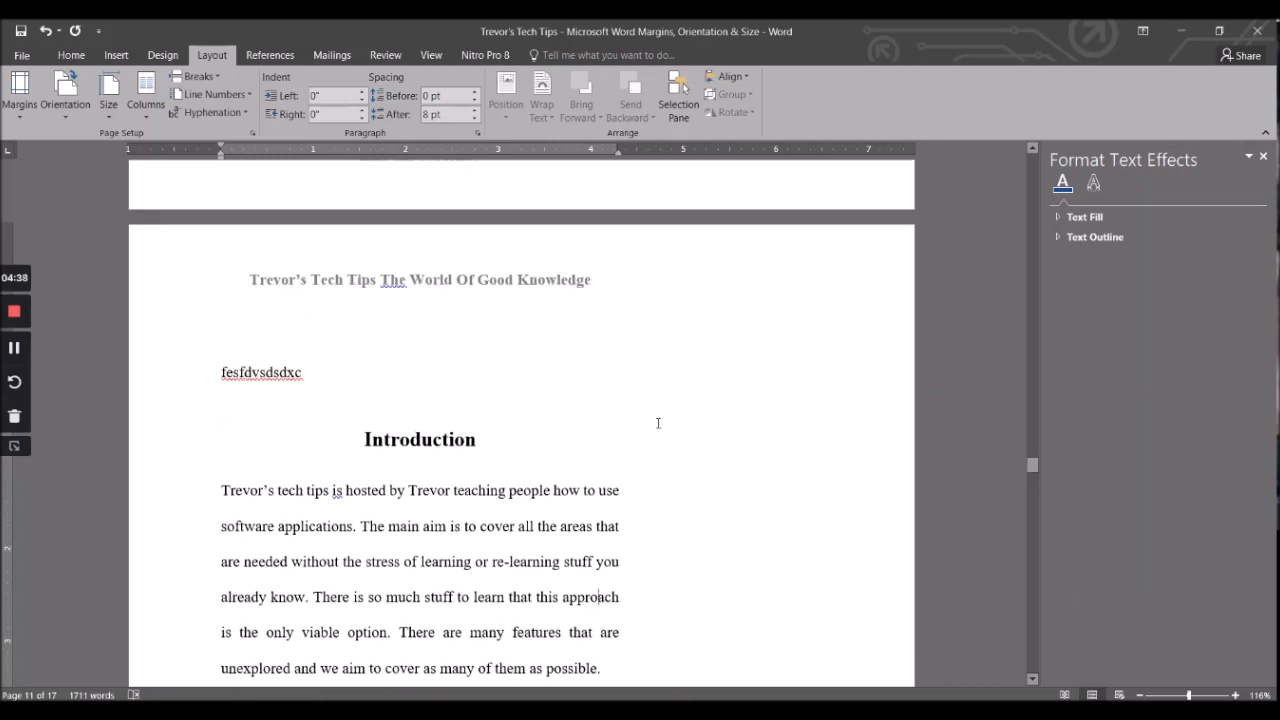
scroll(658, 423, down, 3)
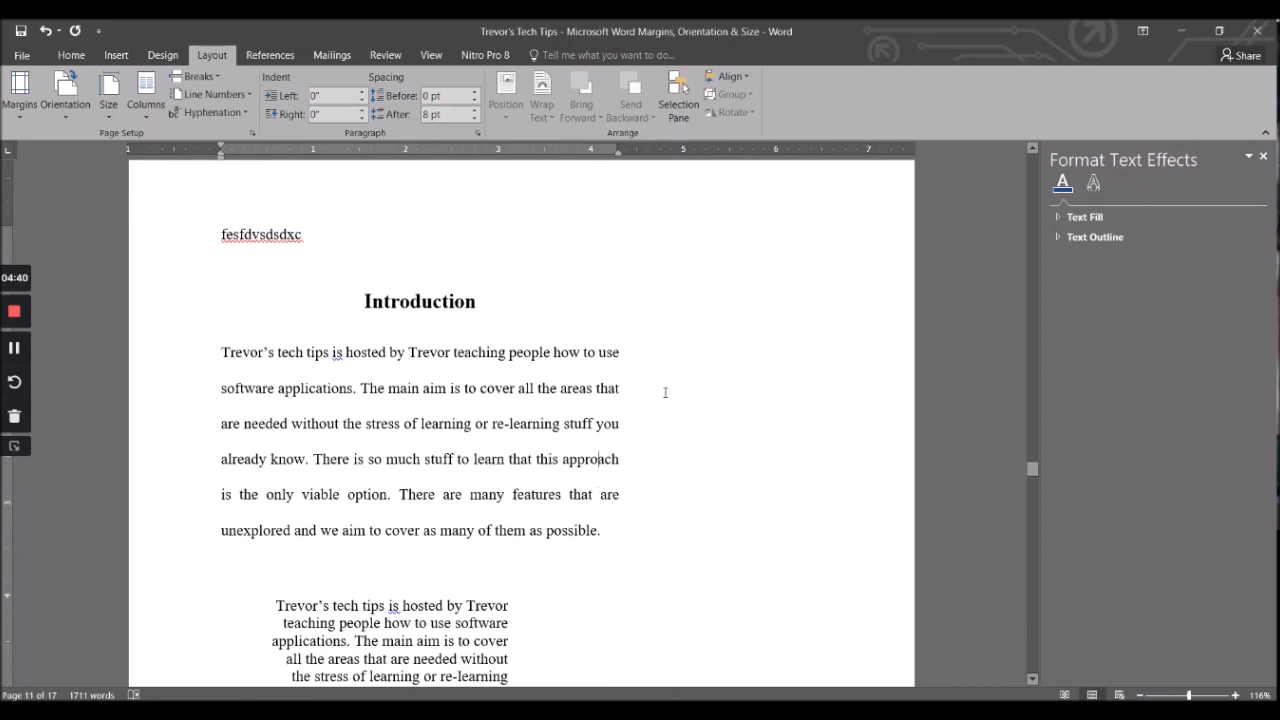
drag(633, 262, 600, 494)
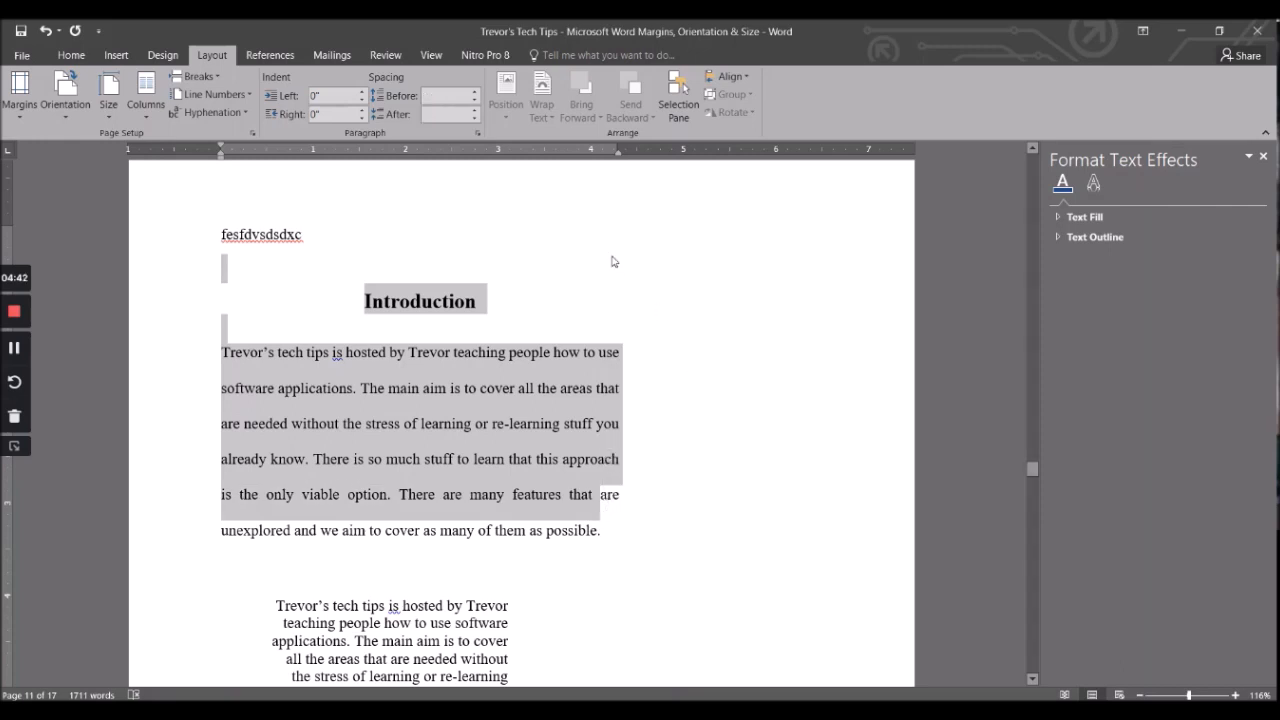
click(603, 335)
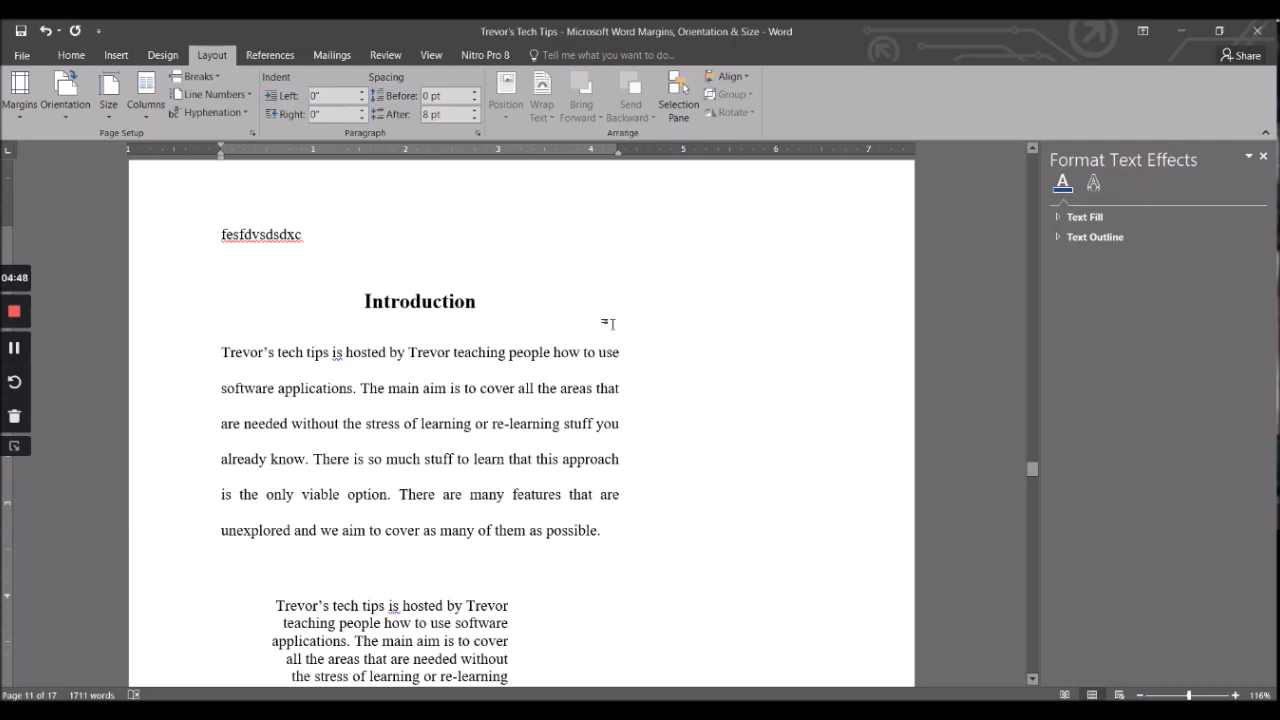
scroll(578, 326, up, 3)
scroll(578, 326, down, 4)
click(366, 257)
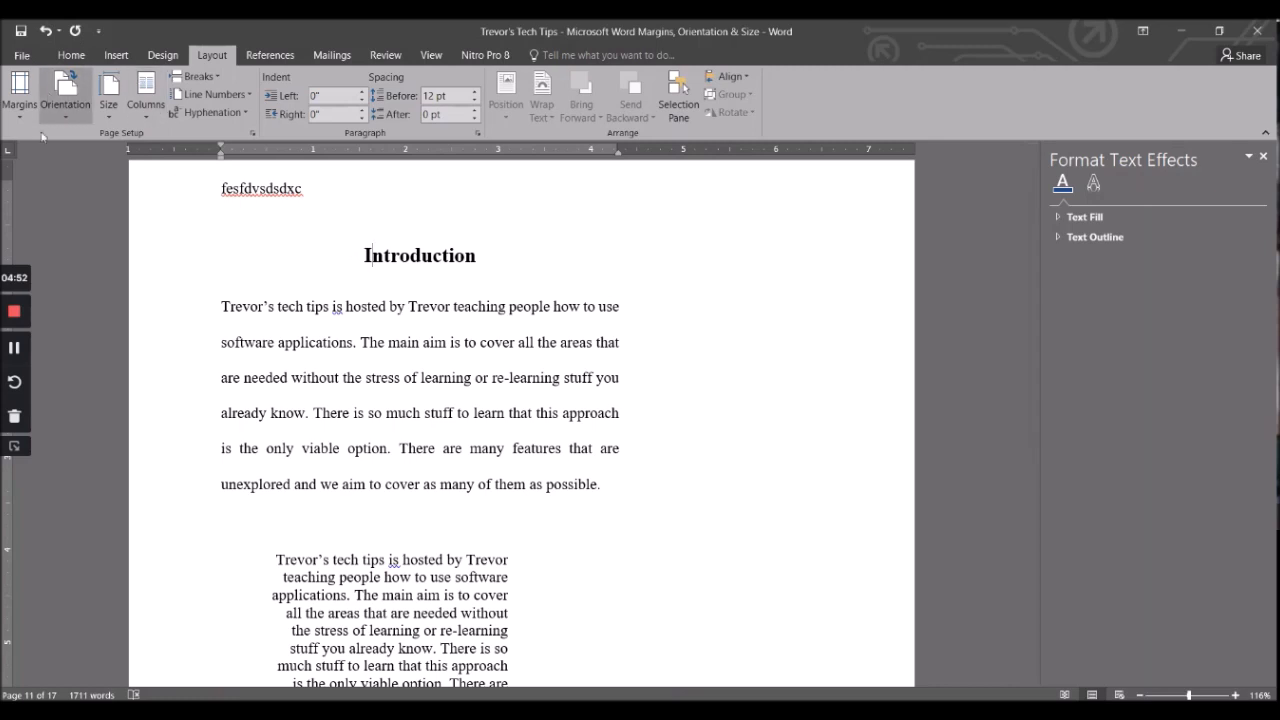
click(19, 92)
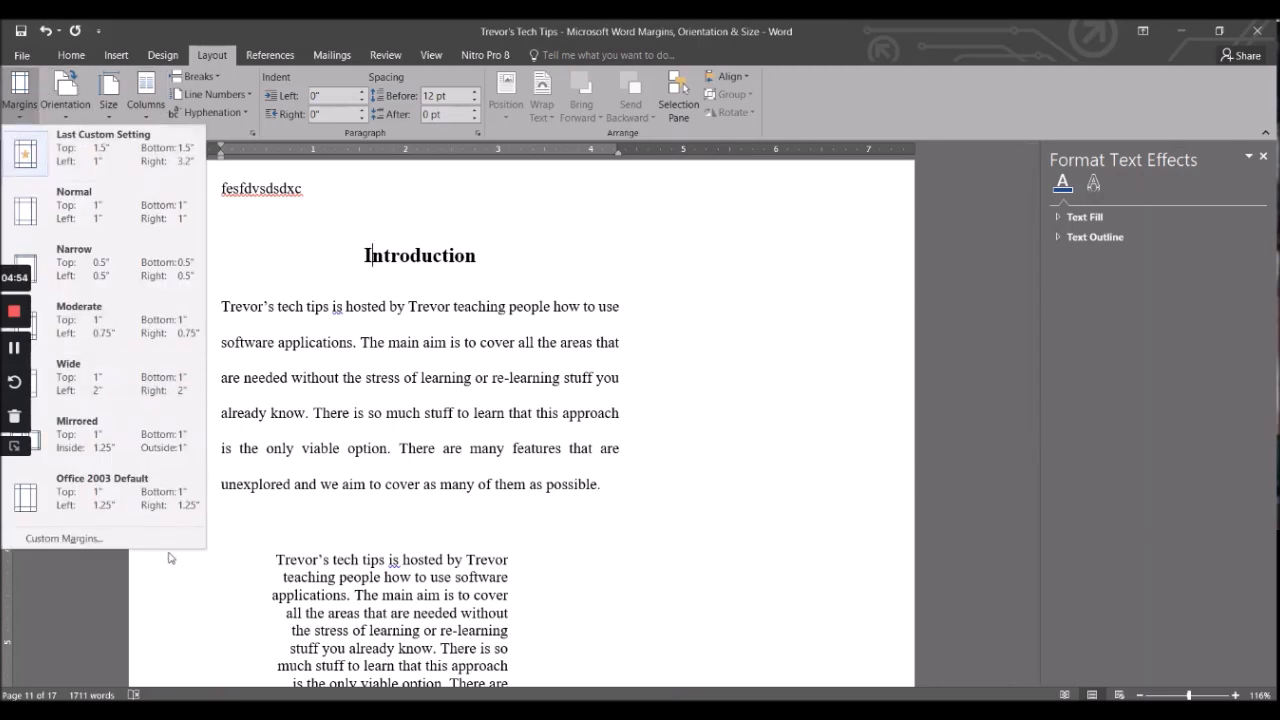
click(692, 283)
drag(729, 236, 786, 411)
click(775, 338)
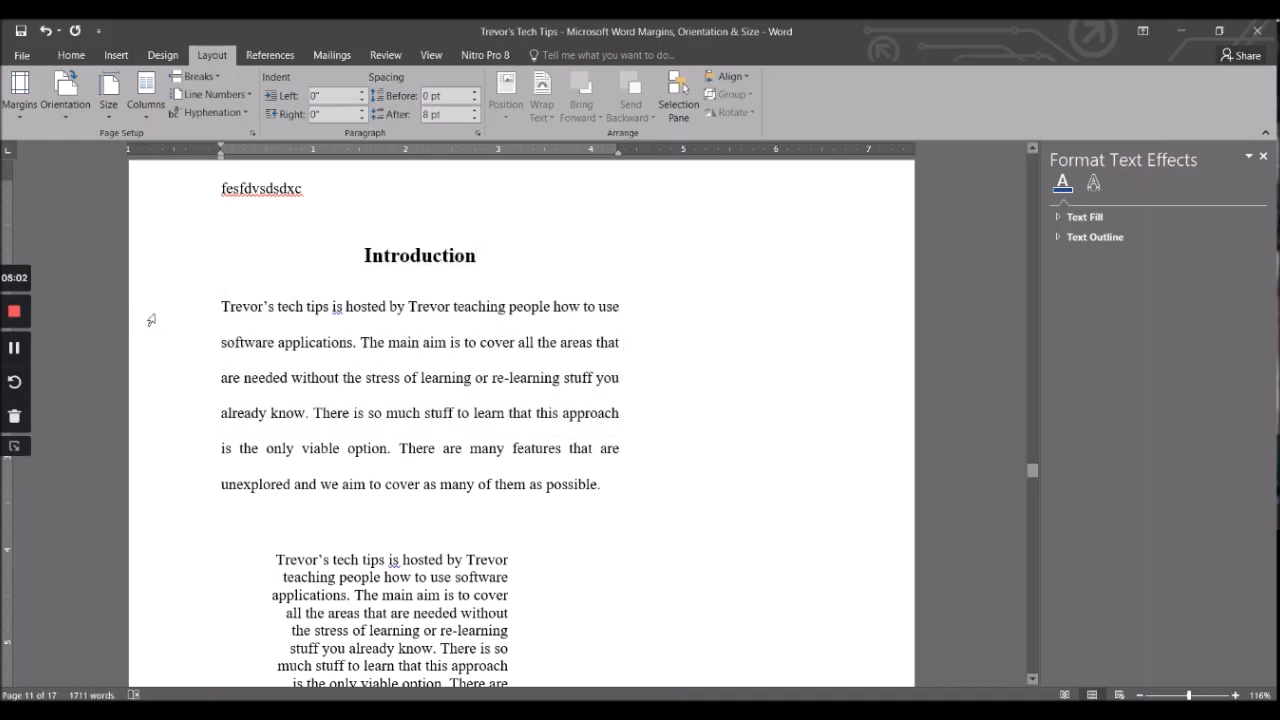
double_click(203, 317)
click(706, 358)
Open the header of the Introduction page for editing and examine the header and footer areas through to the Summary page
scroll(744, 336, up, 3)
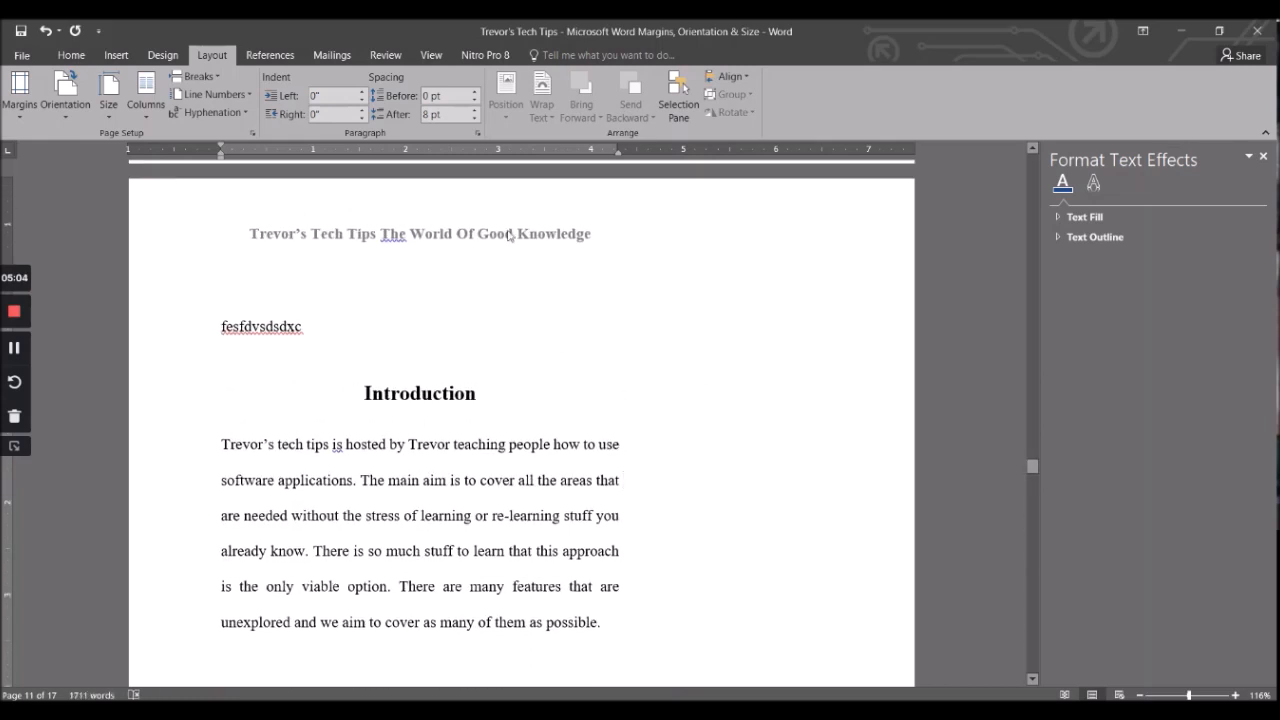
double_click(510, 235)
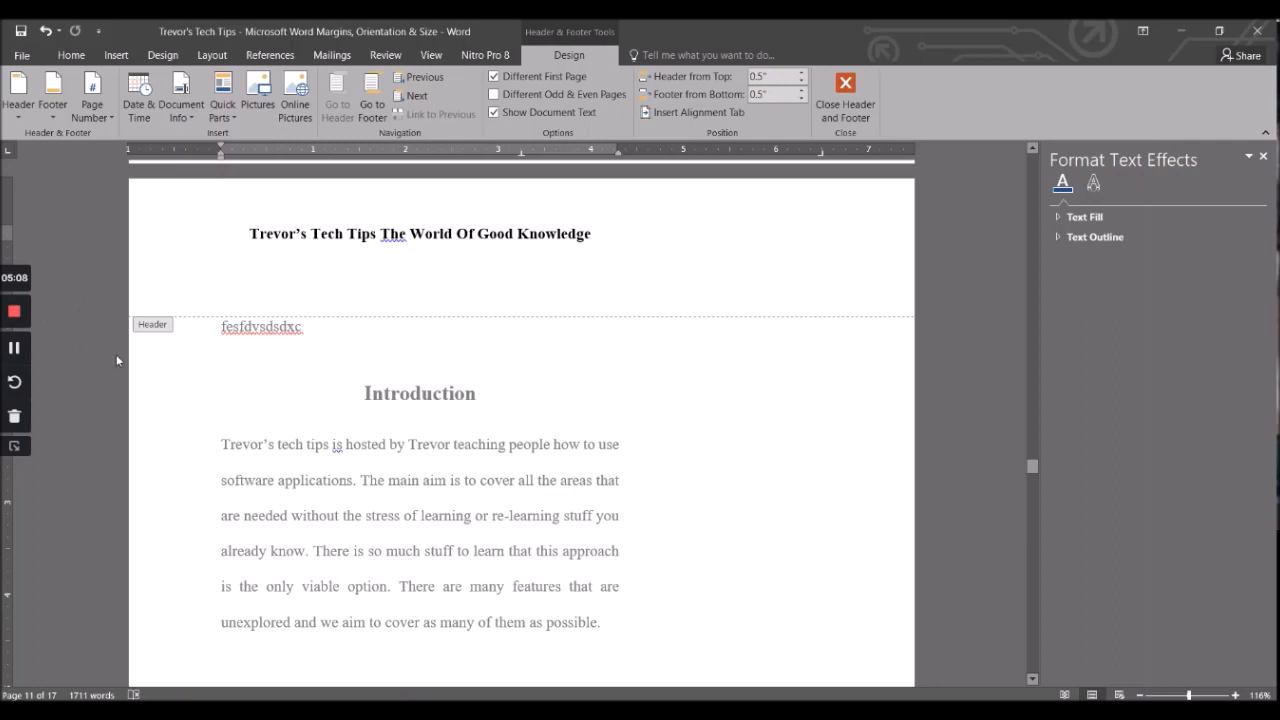
click(606, 235)
scroll(603, 275, down, 12)
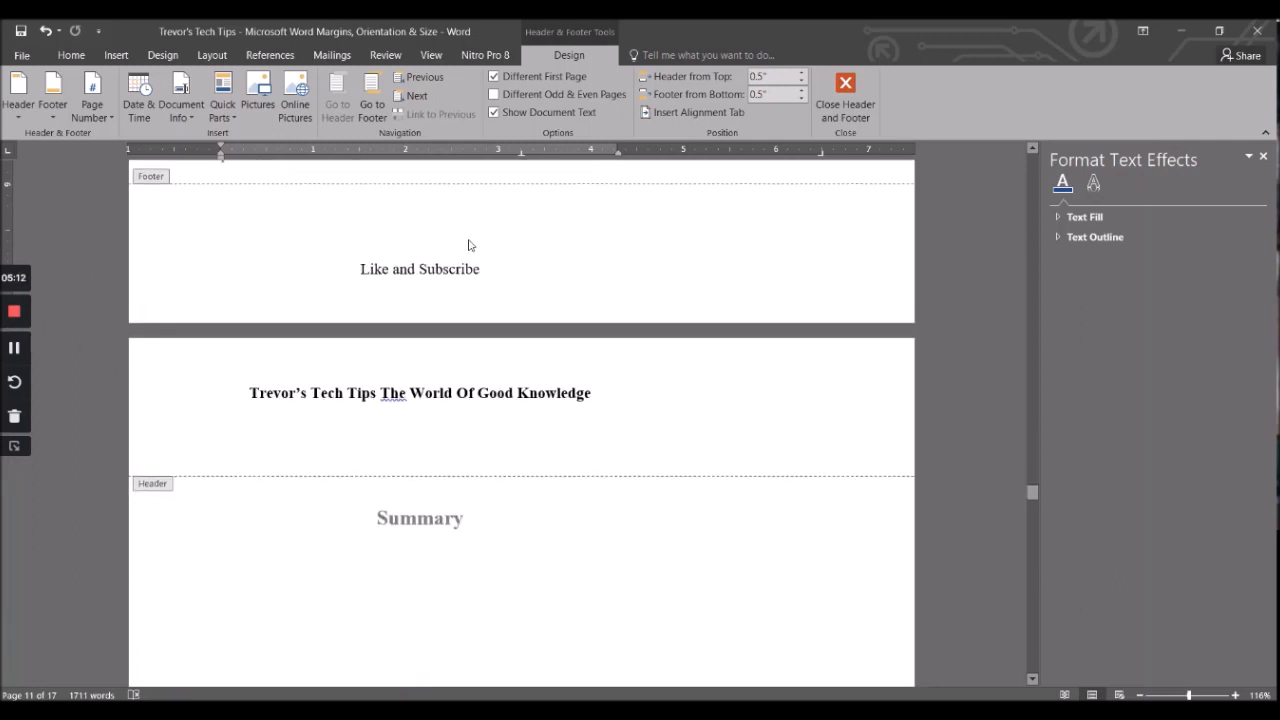
scroll(485, 234, up, 15)
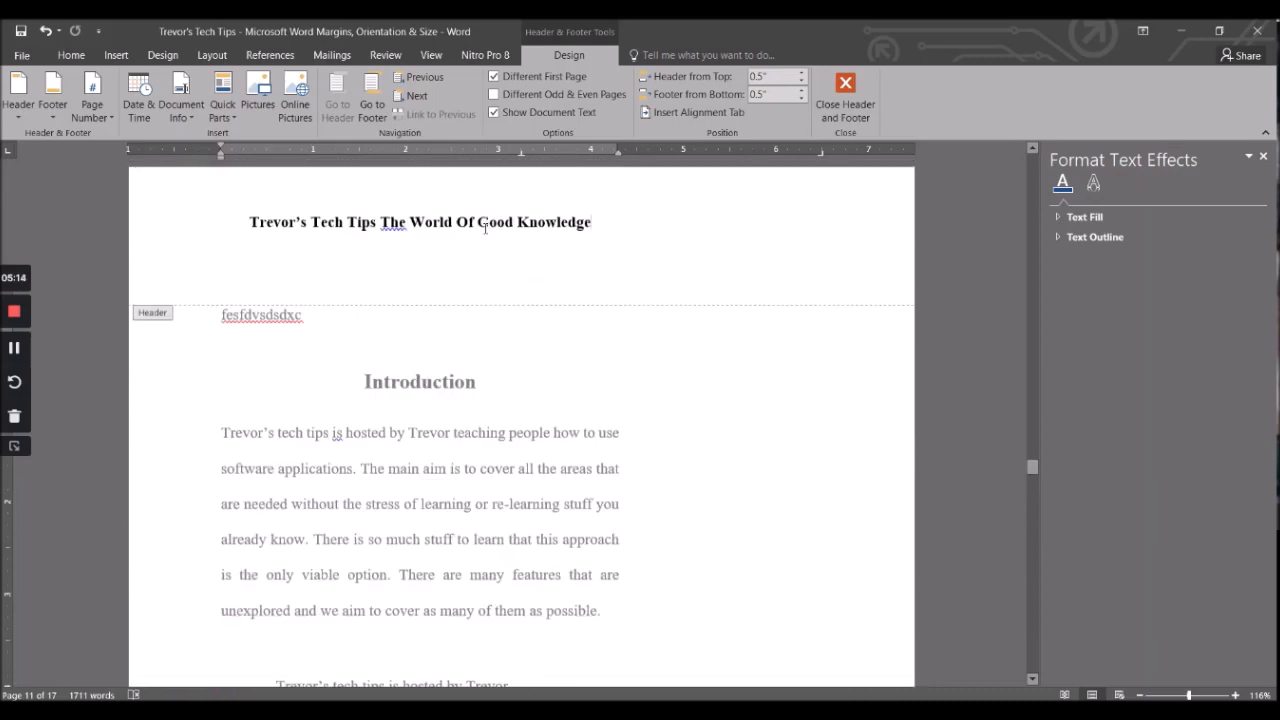
scroll(562, 320, up, 2)
scroll(480, 330, down, 4)
click(371, 292)
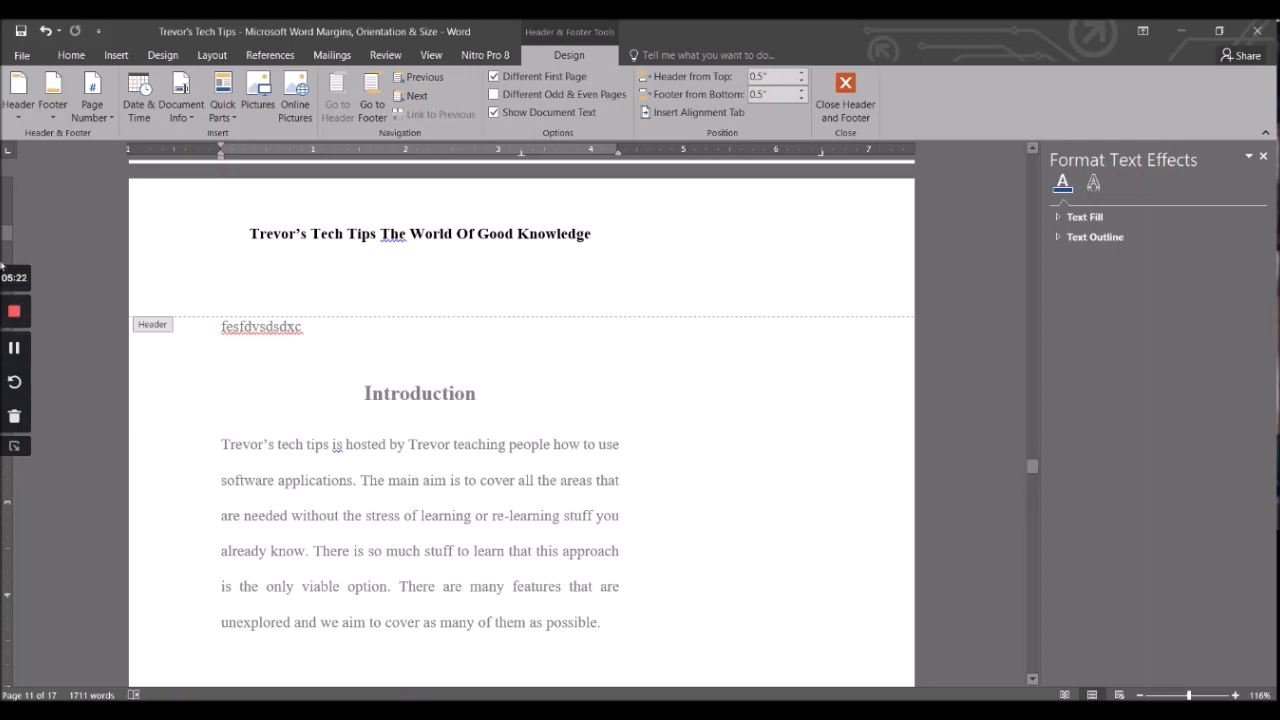
Examine the body text between the header and footer boundaries, down to the "Like and Subscribe" footer of the Introduction page
scroll(96, 307, down, 3)
scroll(115, 281, up, 3)
scroll(190, 618, down, 10)
scroll(188, 617, down, 3)
scroll(177, 613, up, 3)
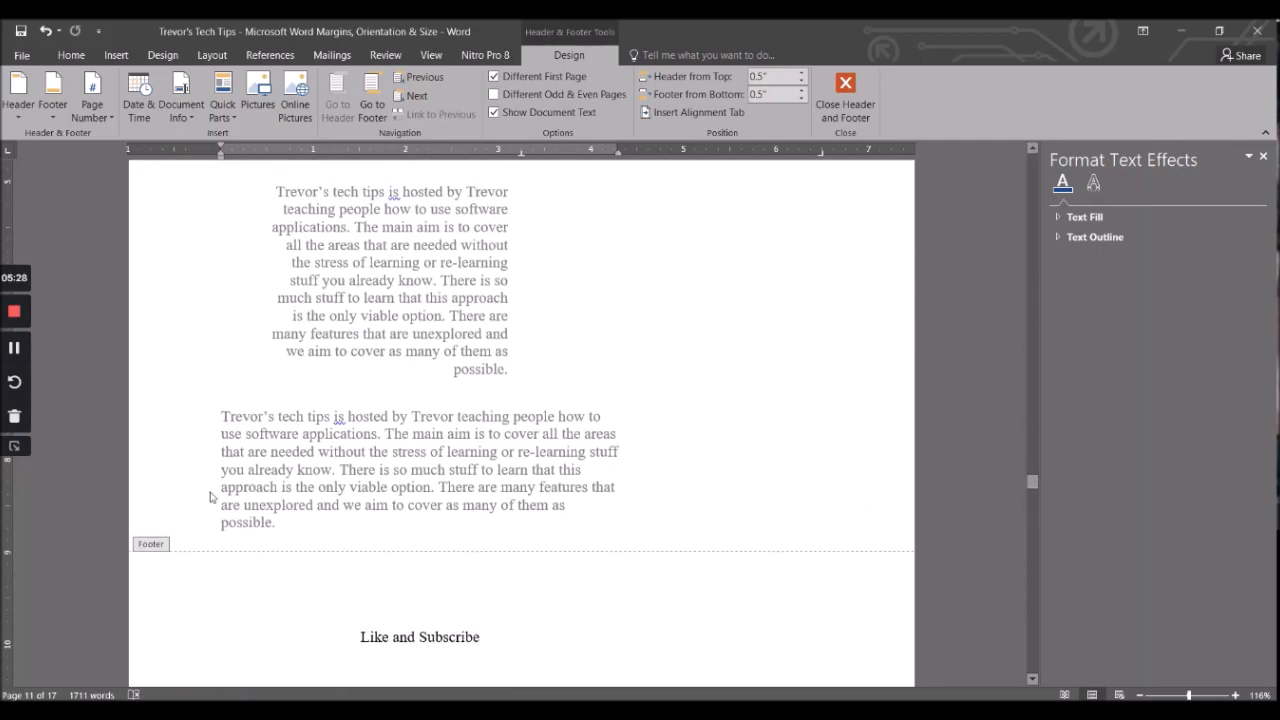
Leave header and footer editing and reduce the right margin to about 1.13" directly on the horizontal ruler
click(845, 108)
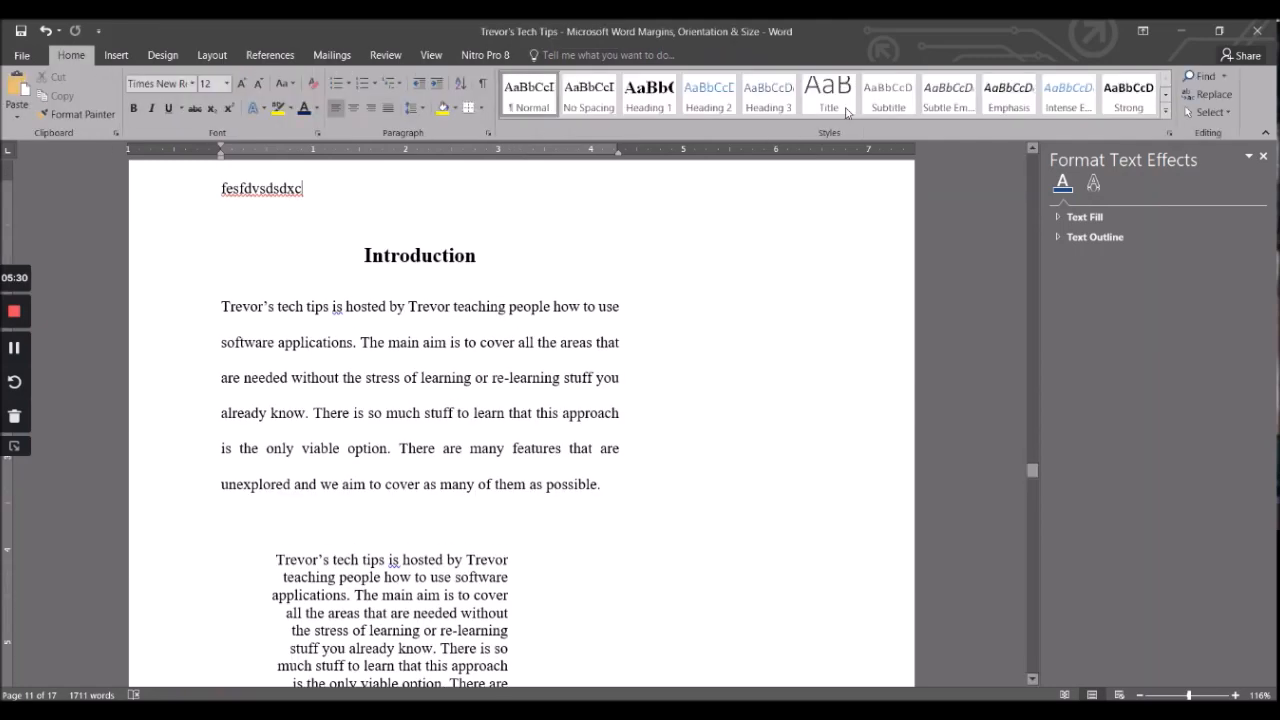
drag(618, 150, 810, 138)
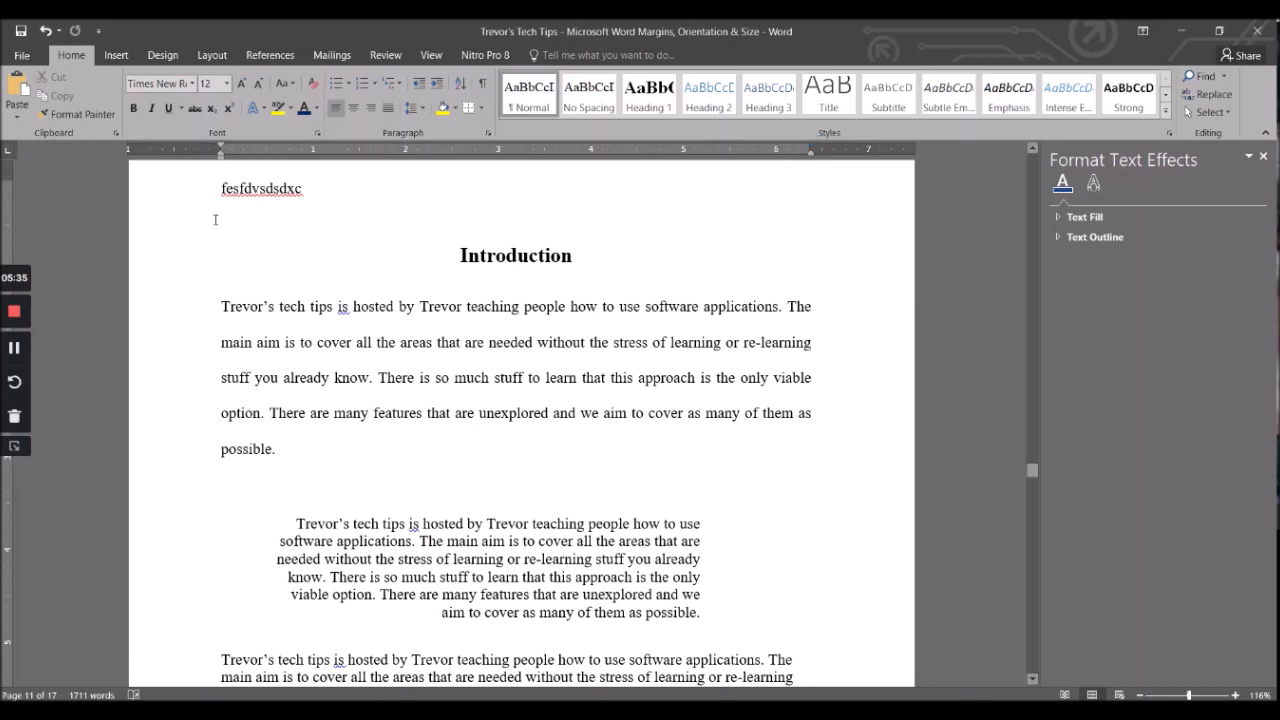
Use custom margins to set the right margin to about 1" for the whole document and check the Introduction page
click(163, 55)
click(212, 55)
click(19, 90)
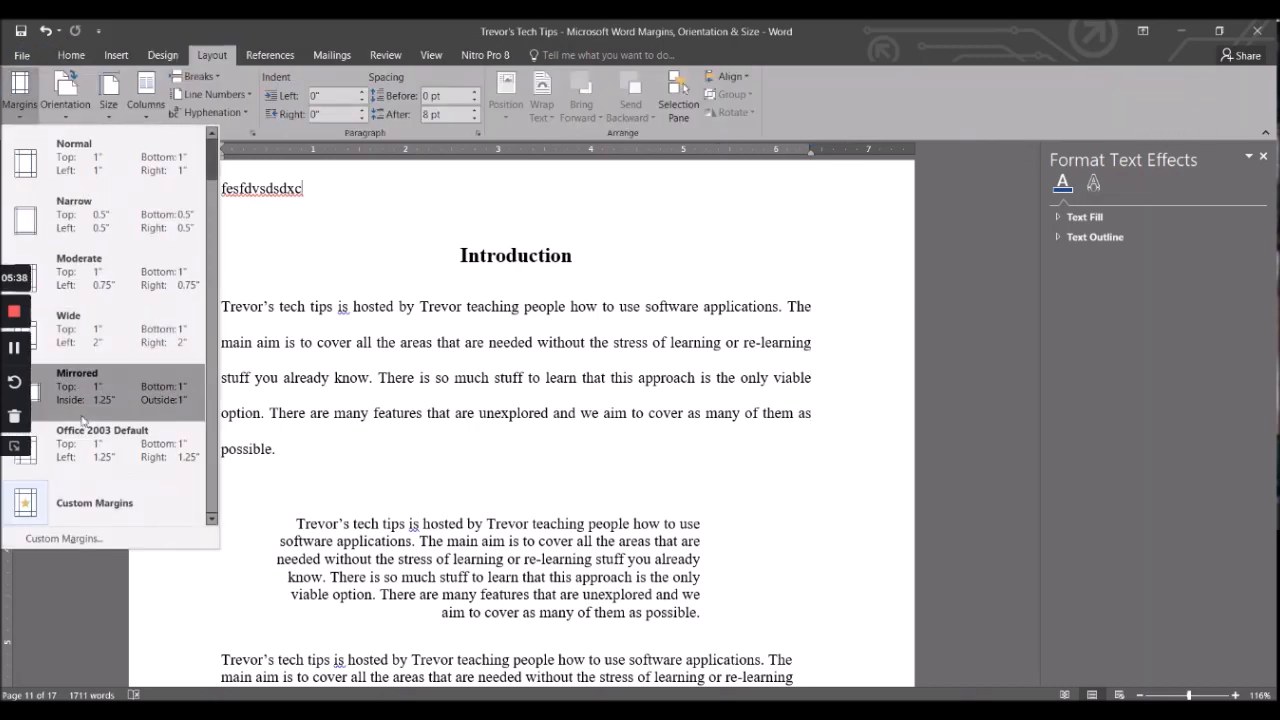
click(85, 514)
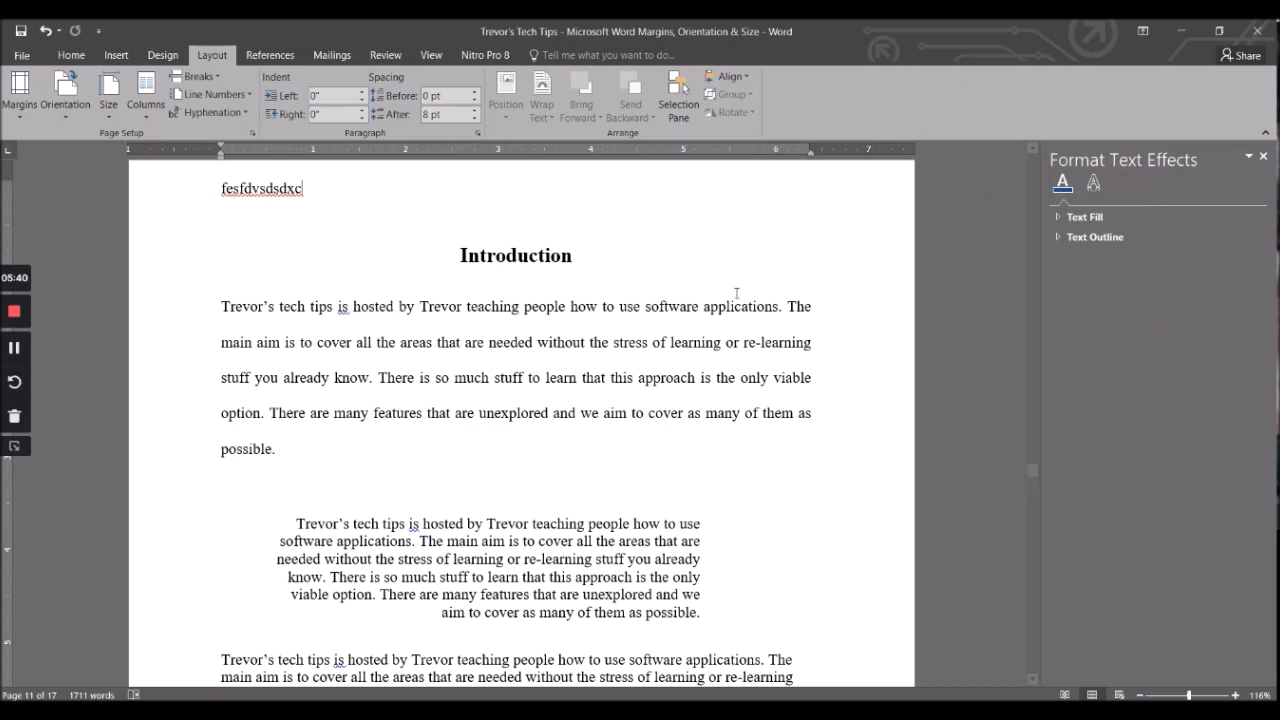
click(19, 90)
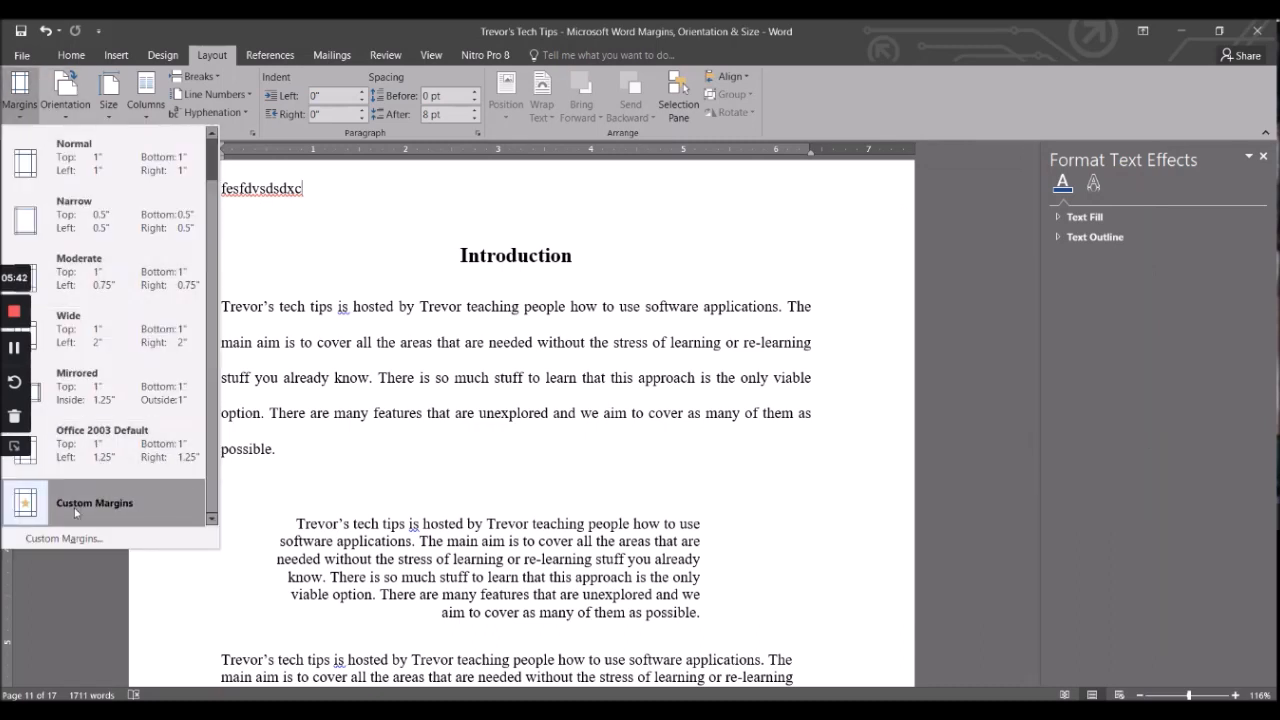
click(66, 539)
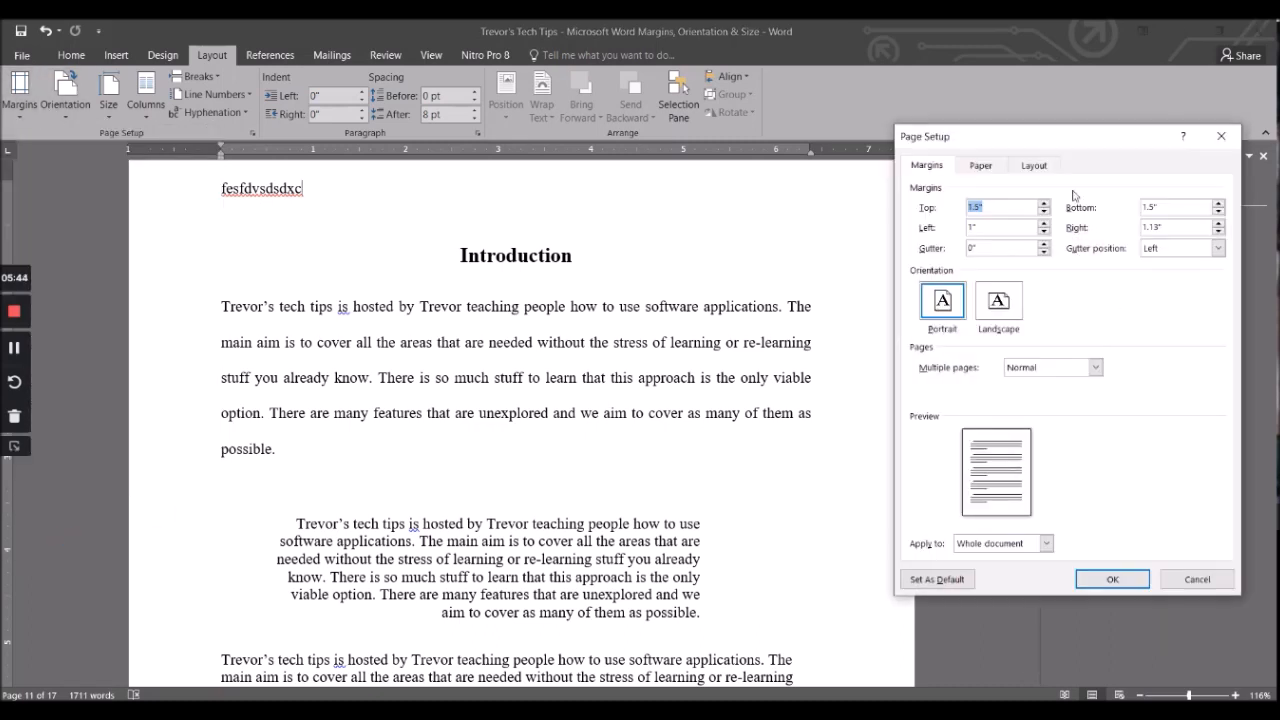
click(988, 206)
click(1115, 574)
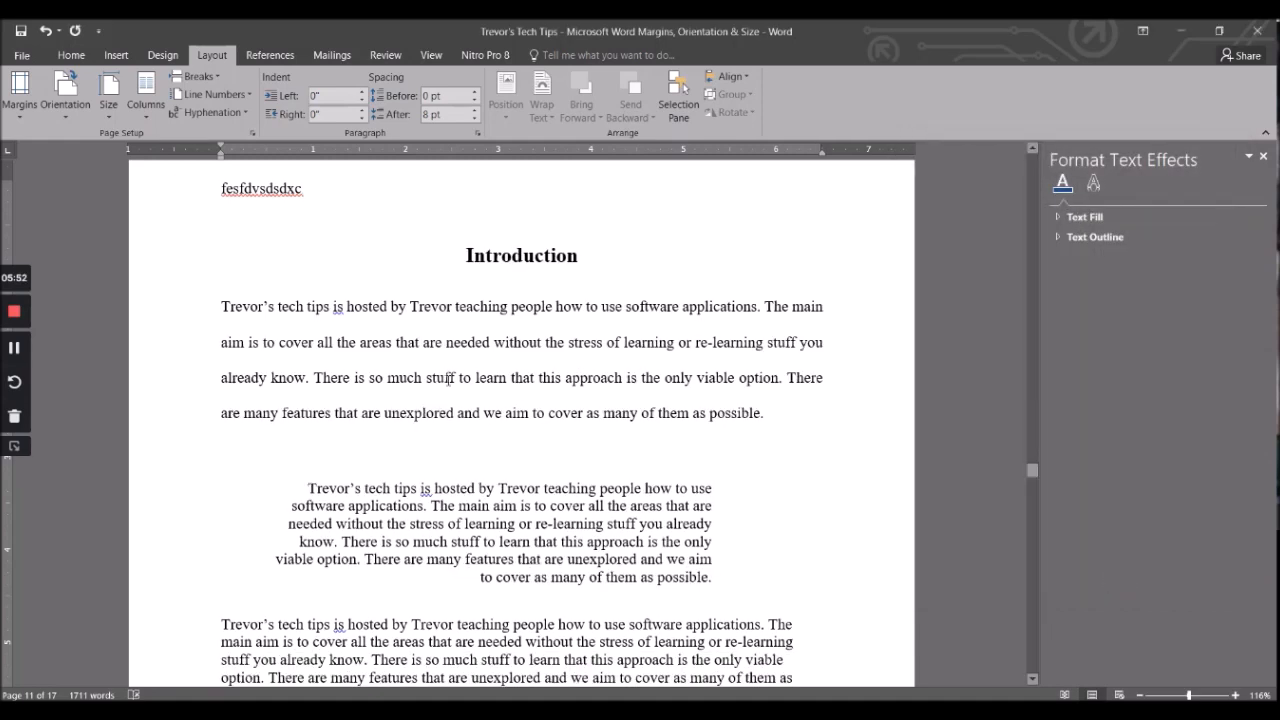
scroll(562, 385, up, 4)
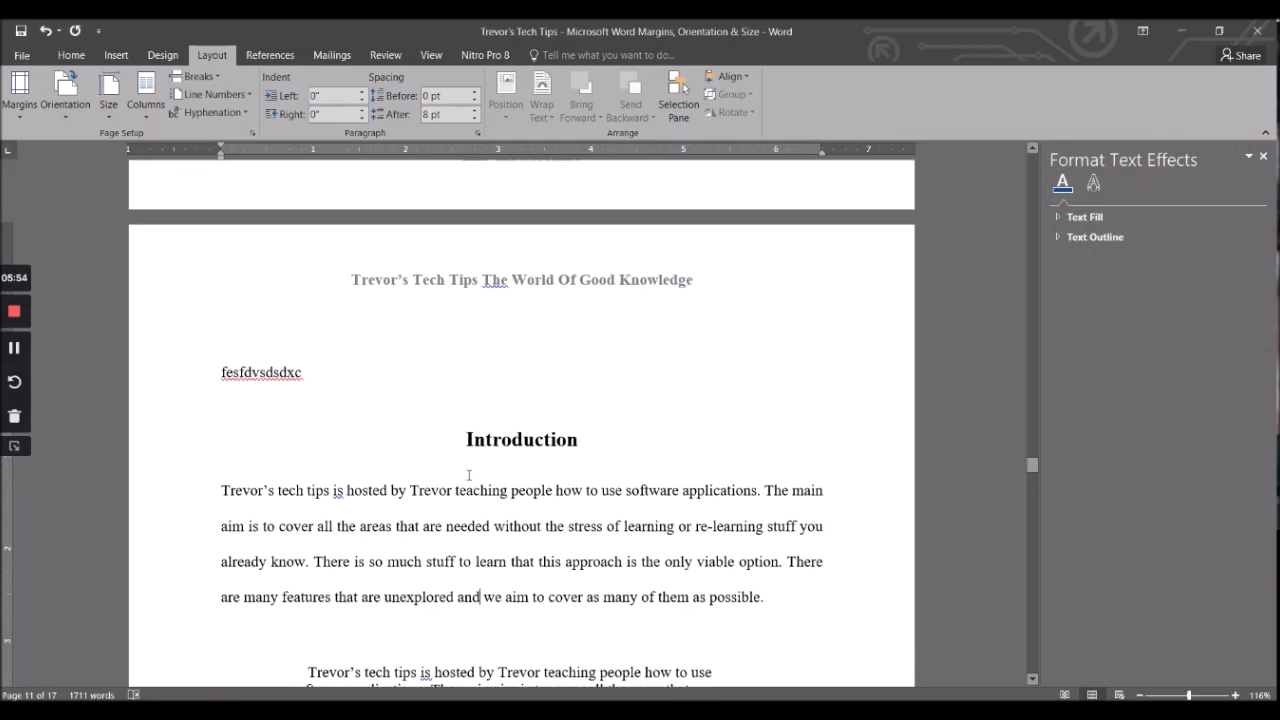
scroll(467, 475, down, 2)
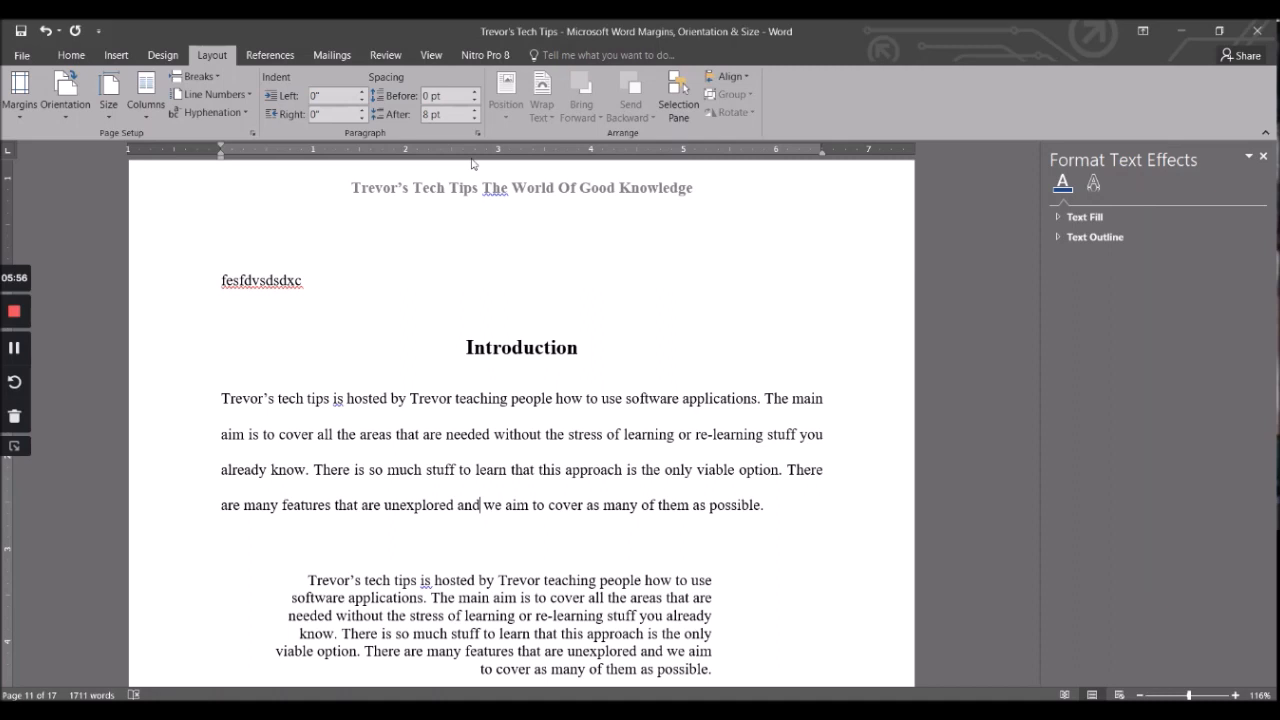